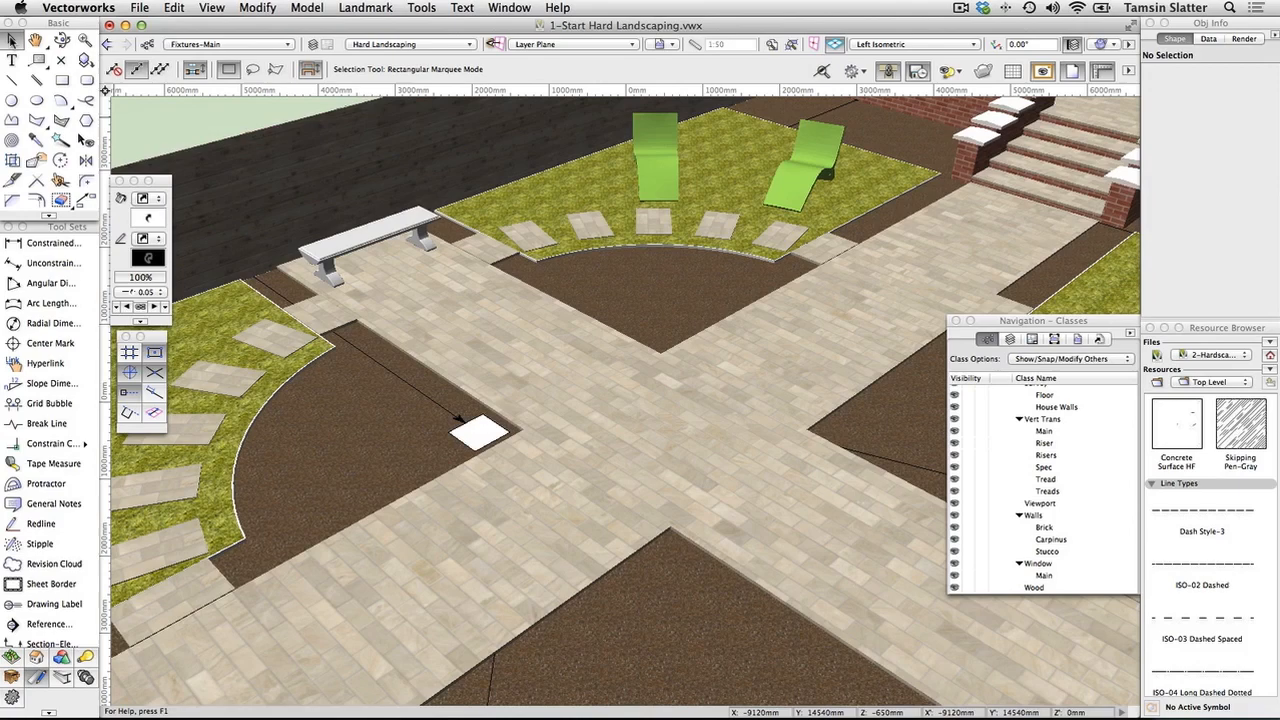
- Draw a 440 mm square in the Walls-Brick class over the white marker at the corner of the planting bed
click(896, 49)
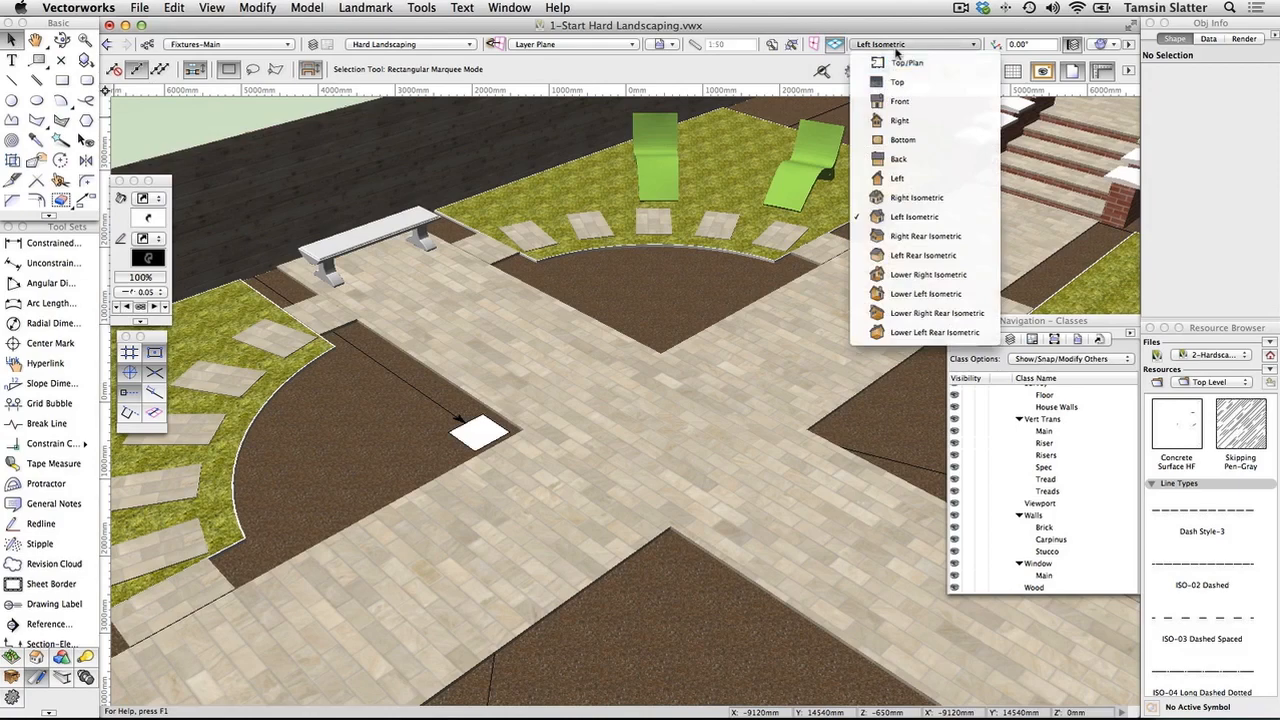
click(950, 226)
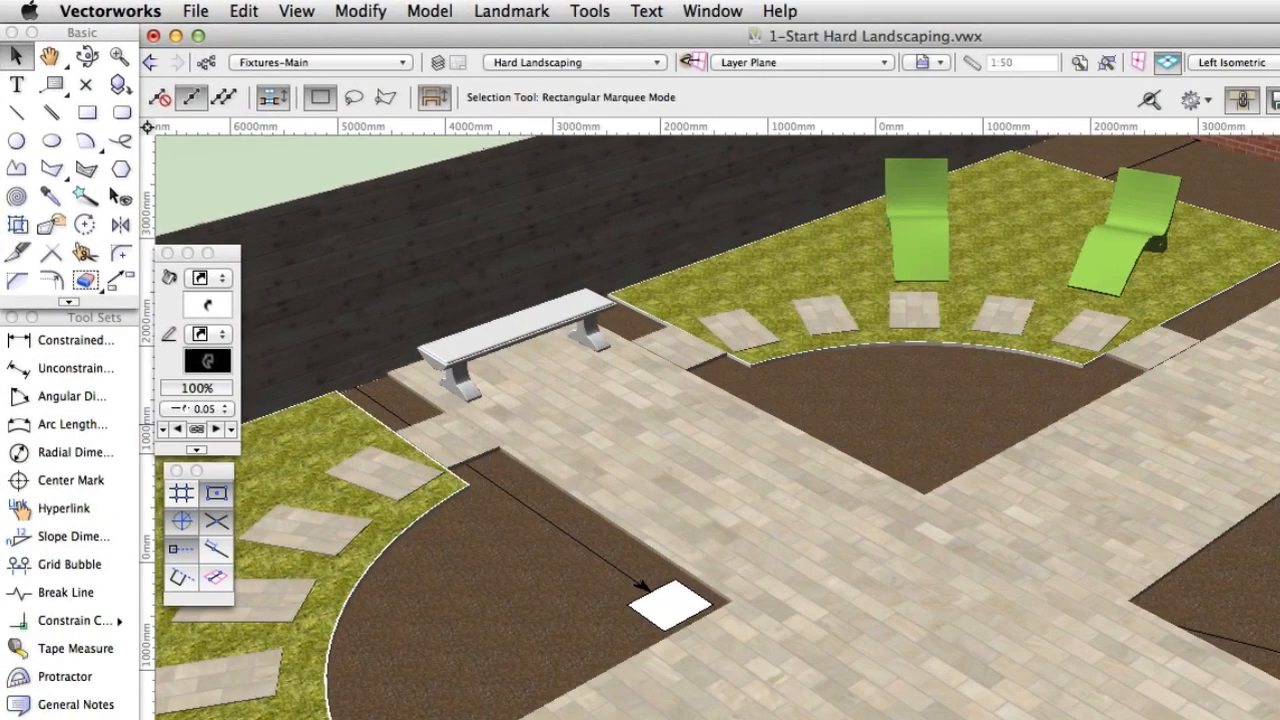
click(1002, 528)
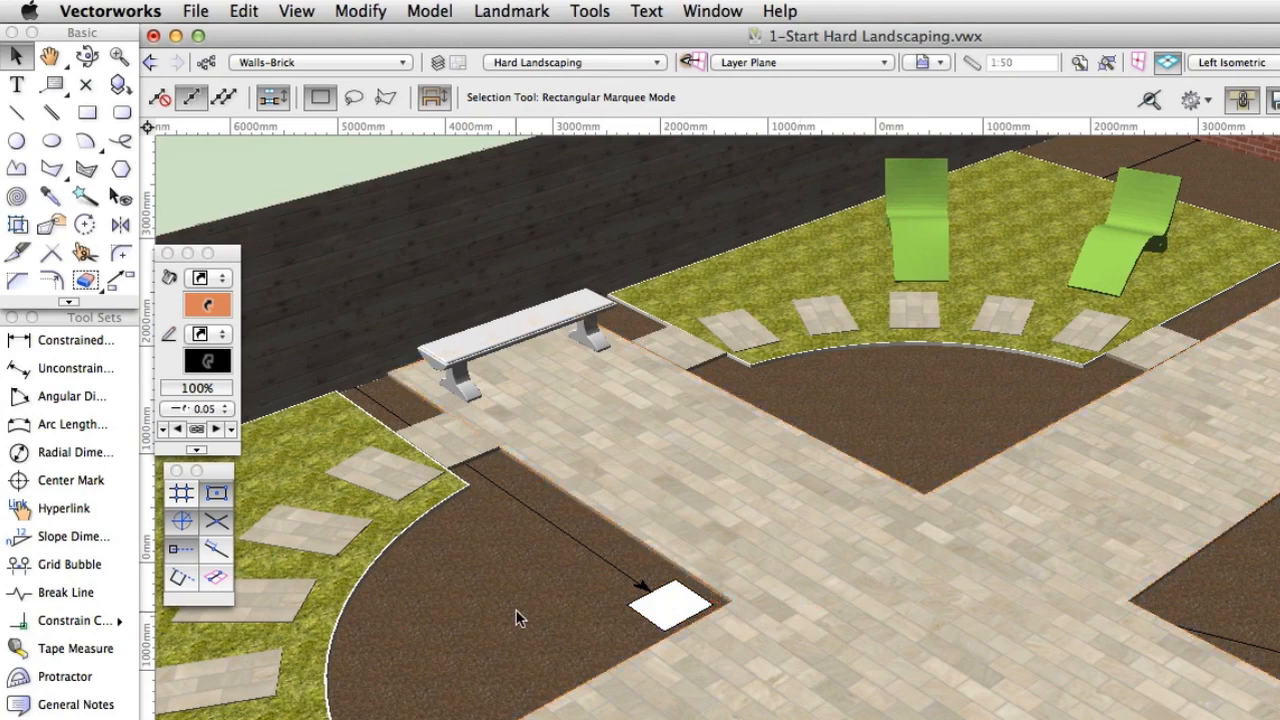
click(86, 115)
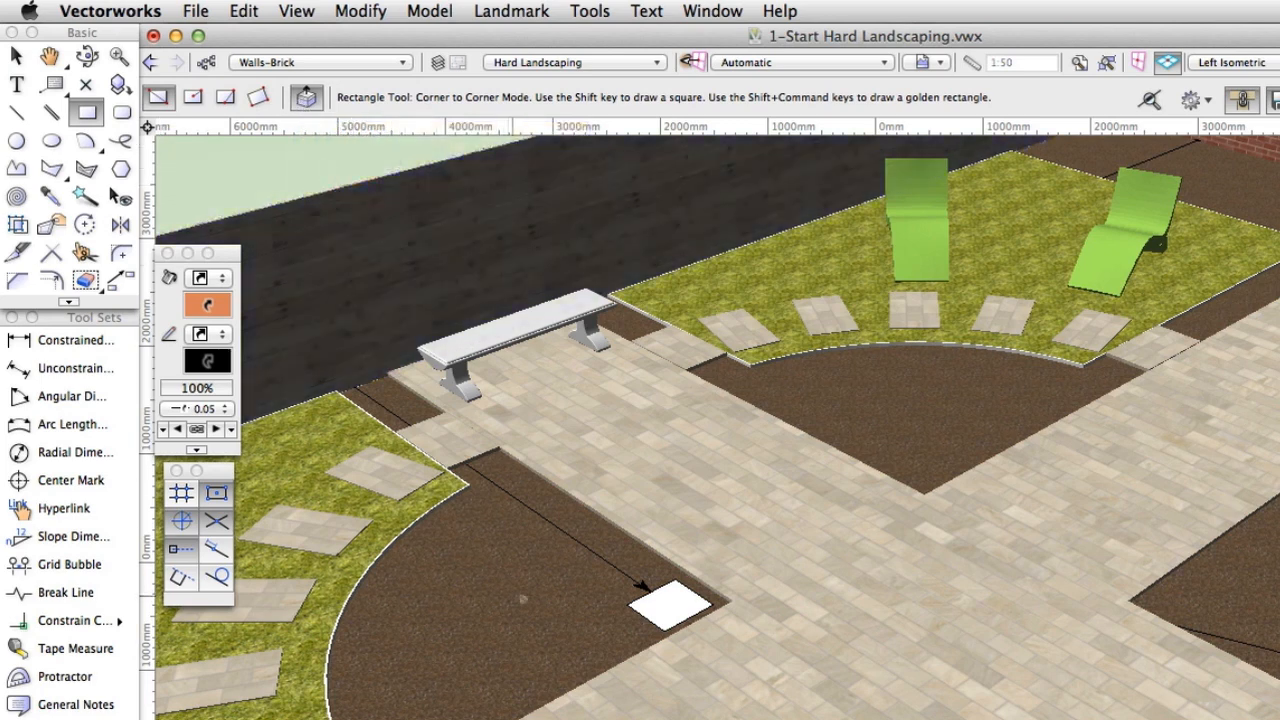
click(622, 601)
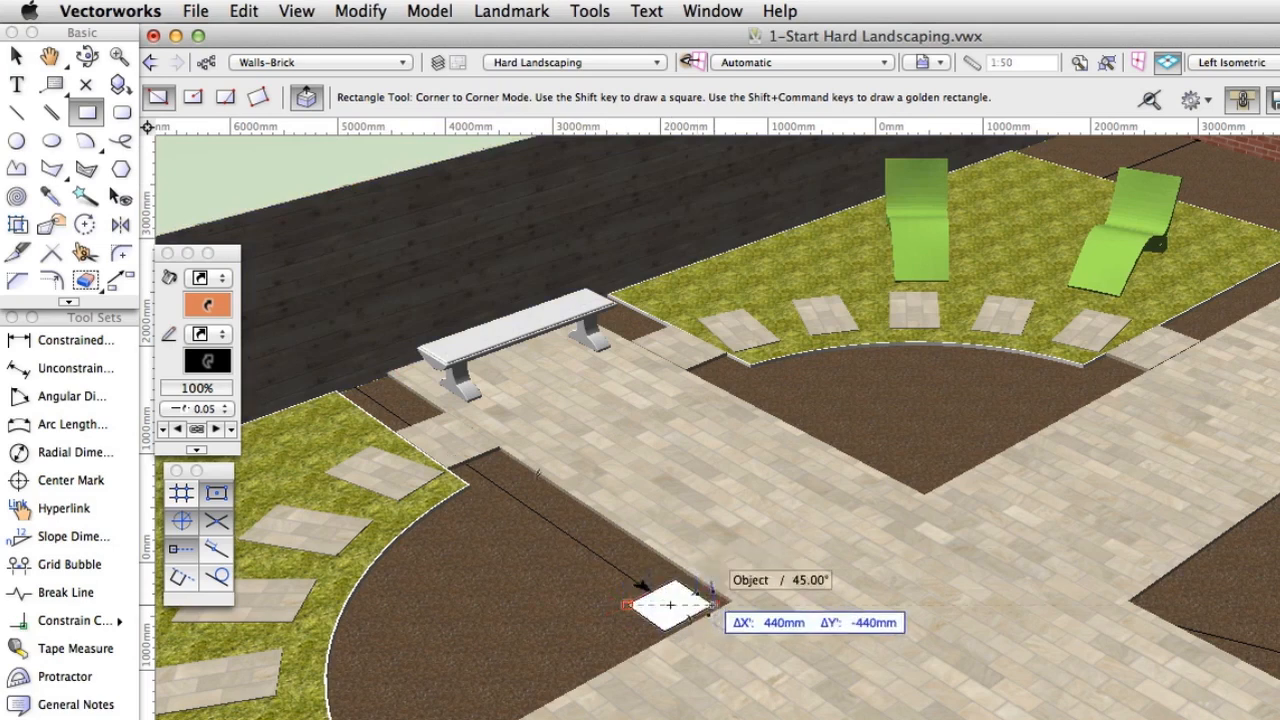
click(714, 604)
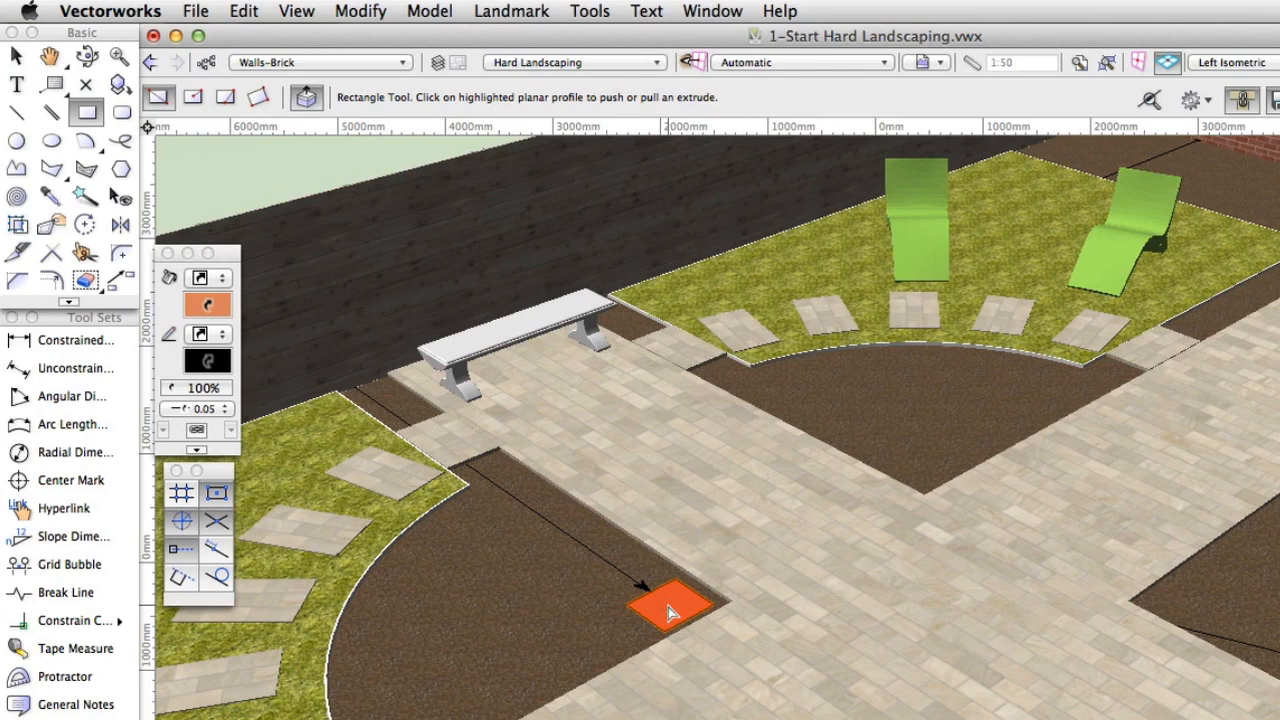
- Extrude the brick square upward by 525 mm to form the pillar base
drag(671, 613, 670, 433)
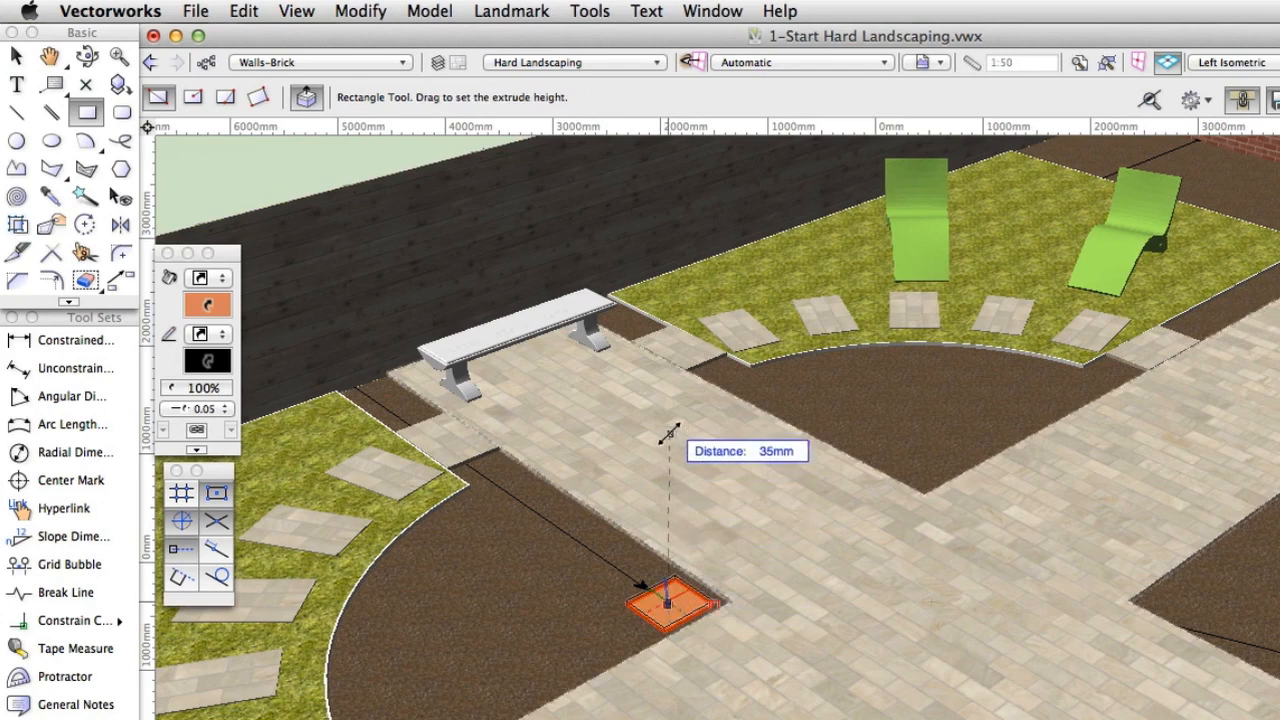
key(Tab)
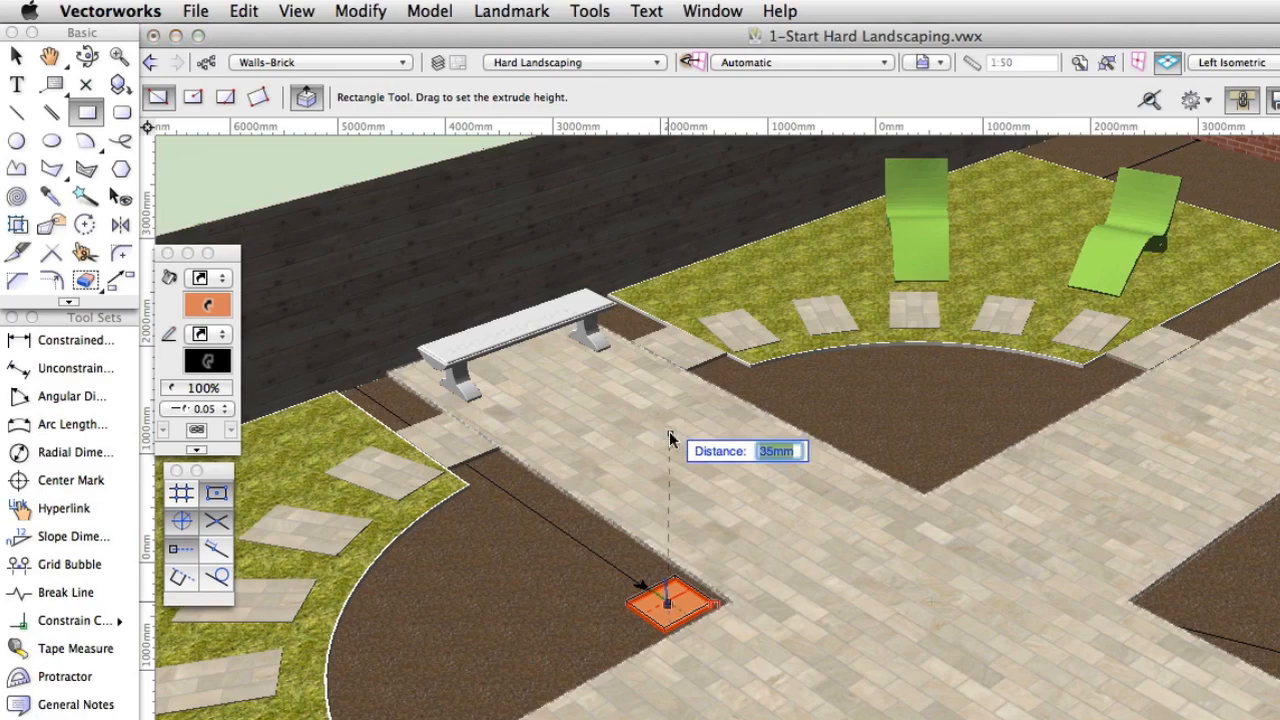
key(BackSpace)
text(525)
key(Return)
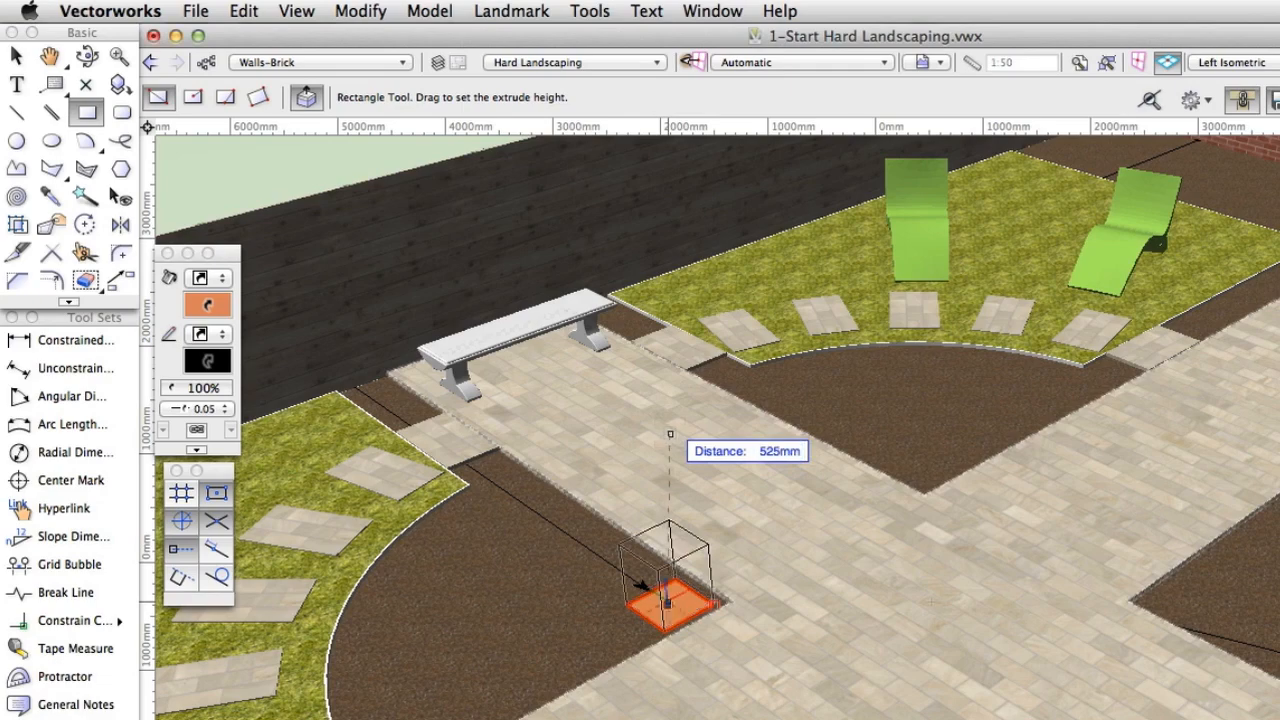
click(670, 433)
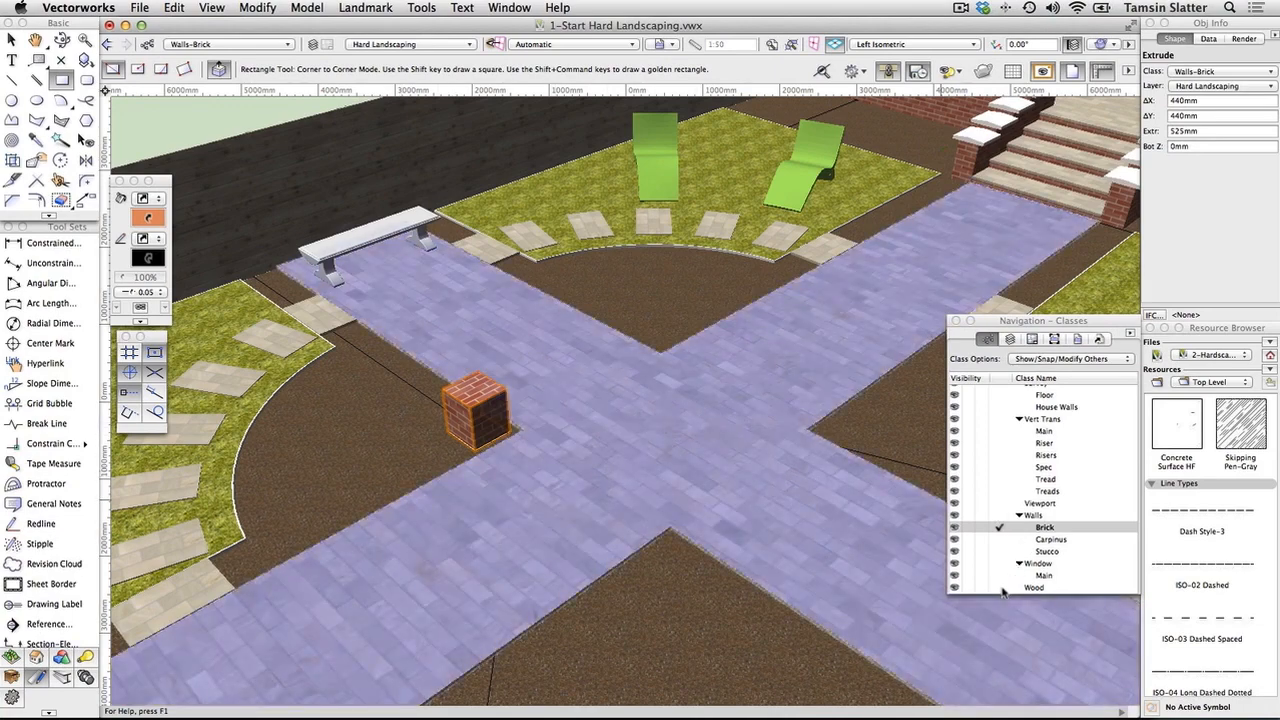
- Draw a square of about 254 mm in the Wood class, centred on the top face of the brick base
click(999, 588)
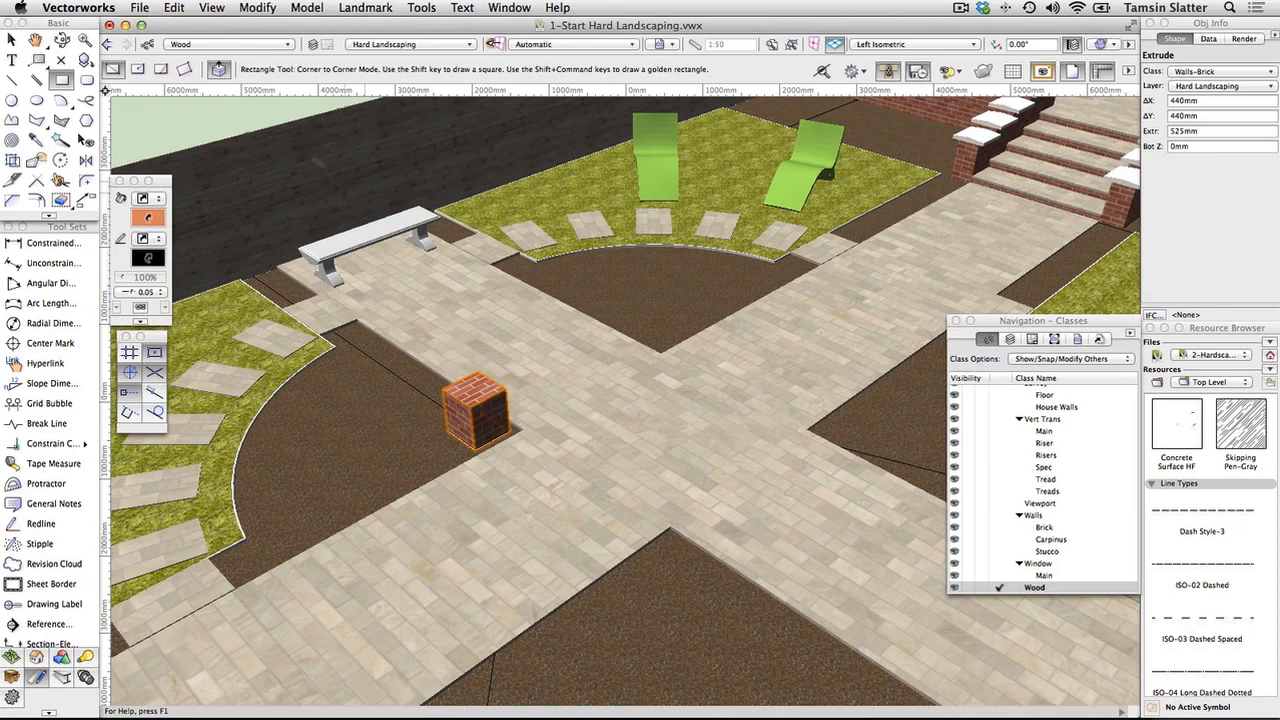
click(138, 70)
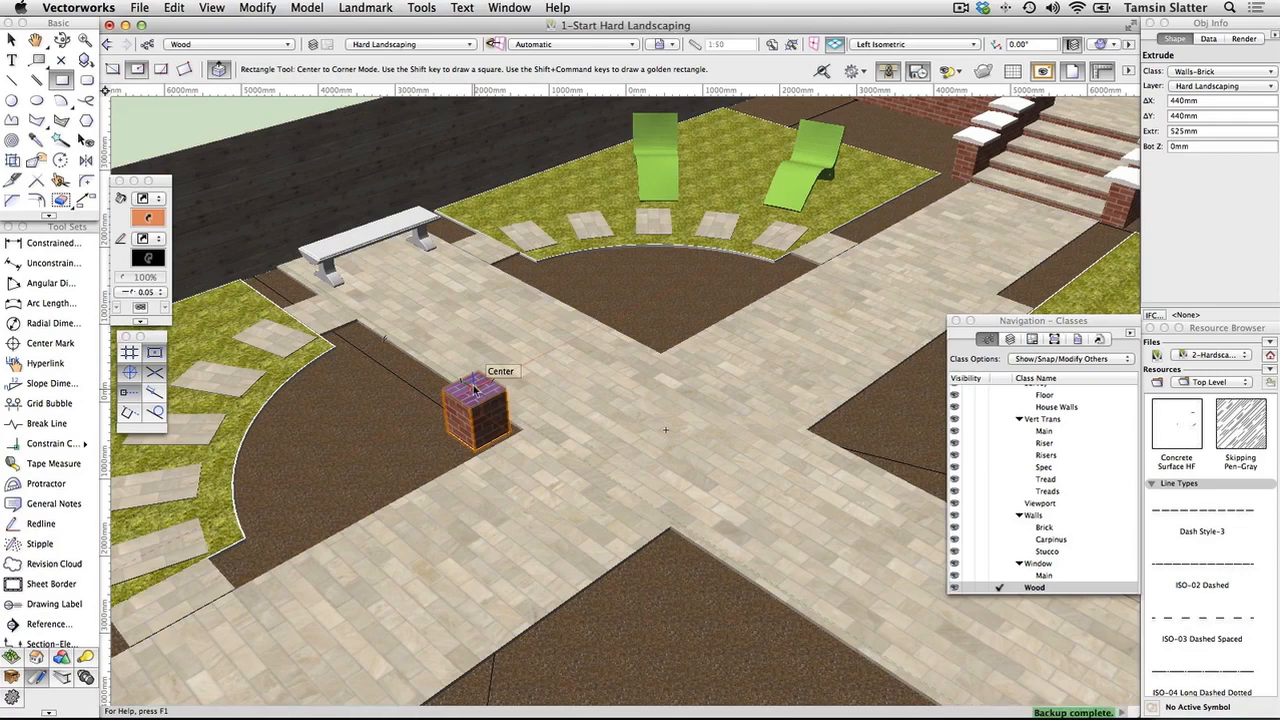
click(475, 388)
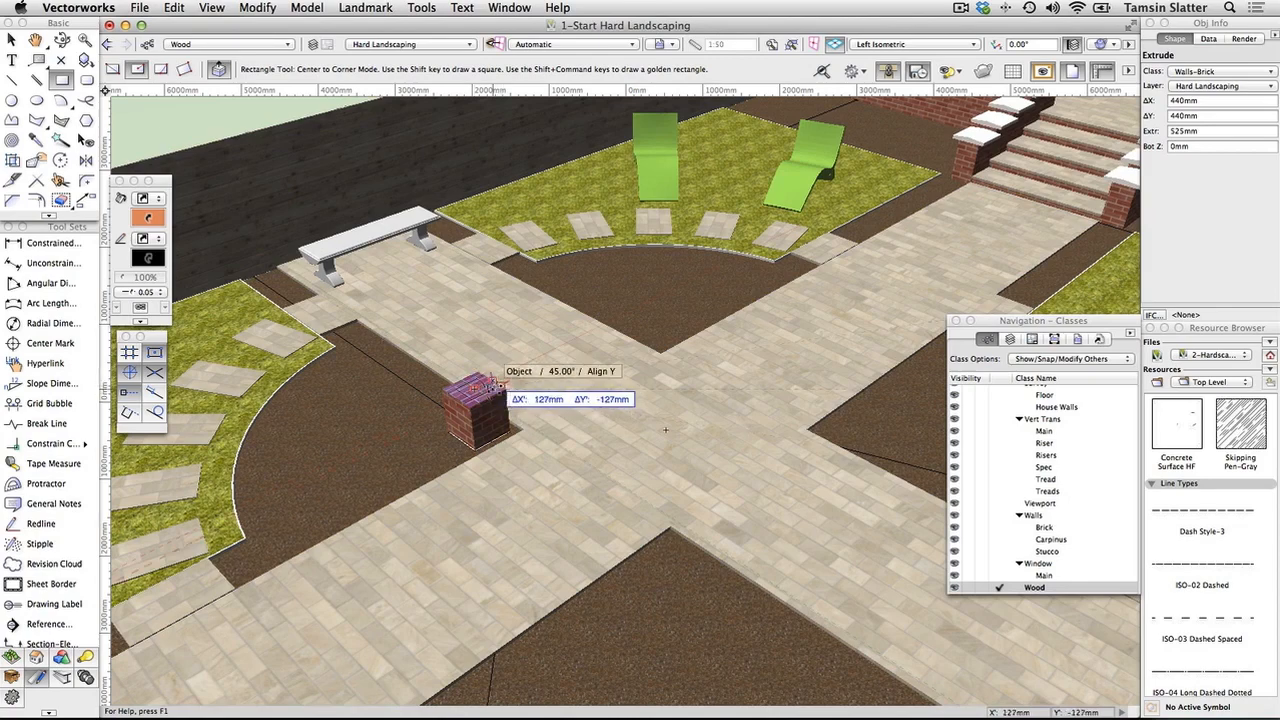
click(488, 384)
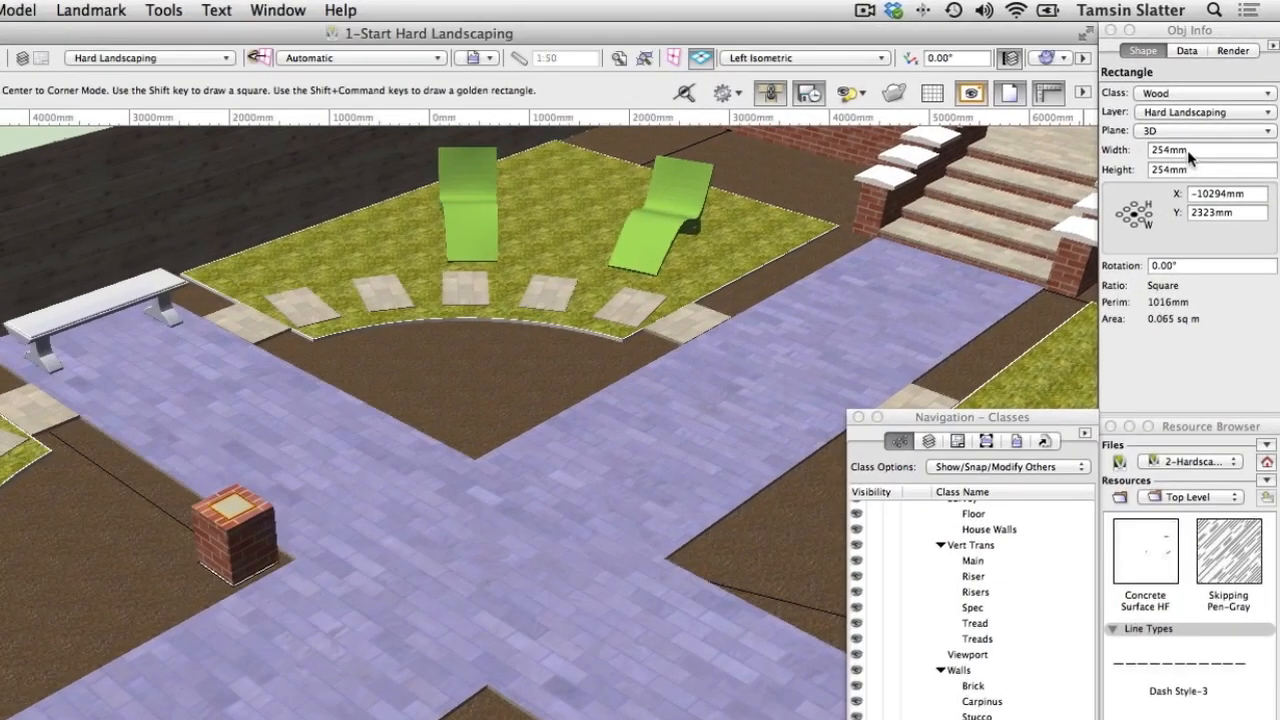
- Set the wood square's width and height to 150 mm
click(1187, 150)
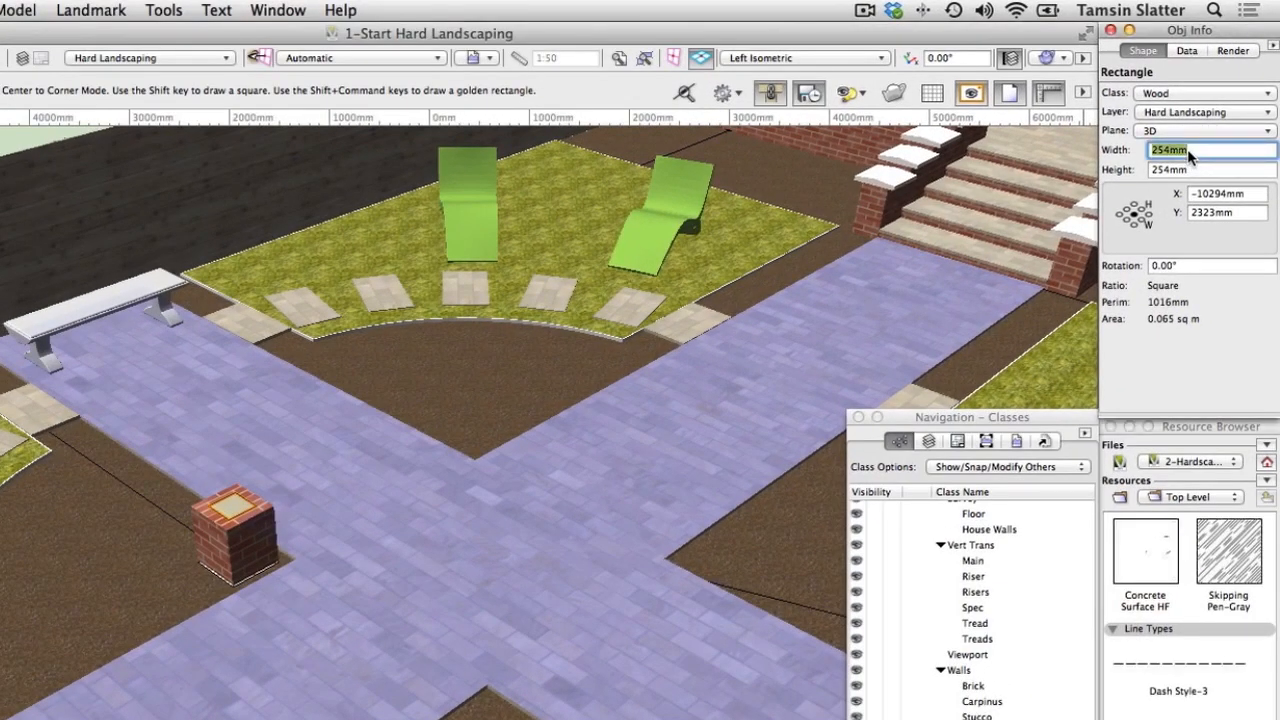
text(150)
key(Tab)
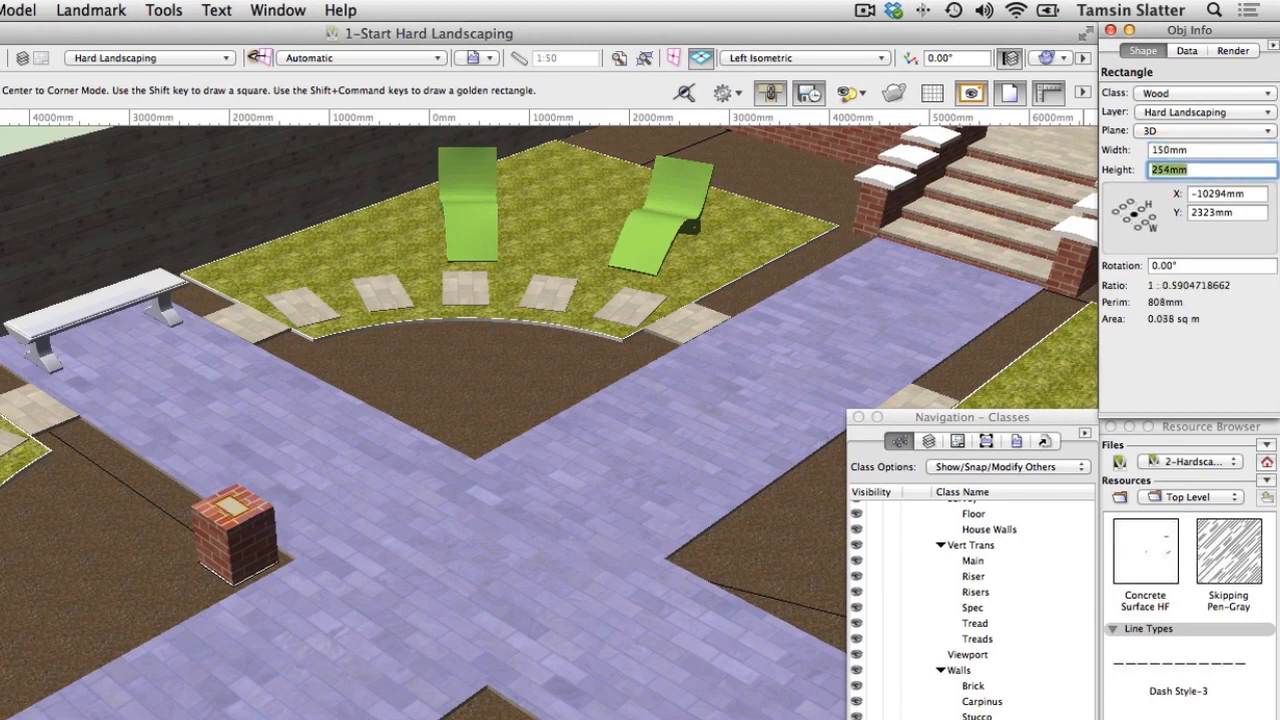
text(150)
key(Return)
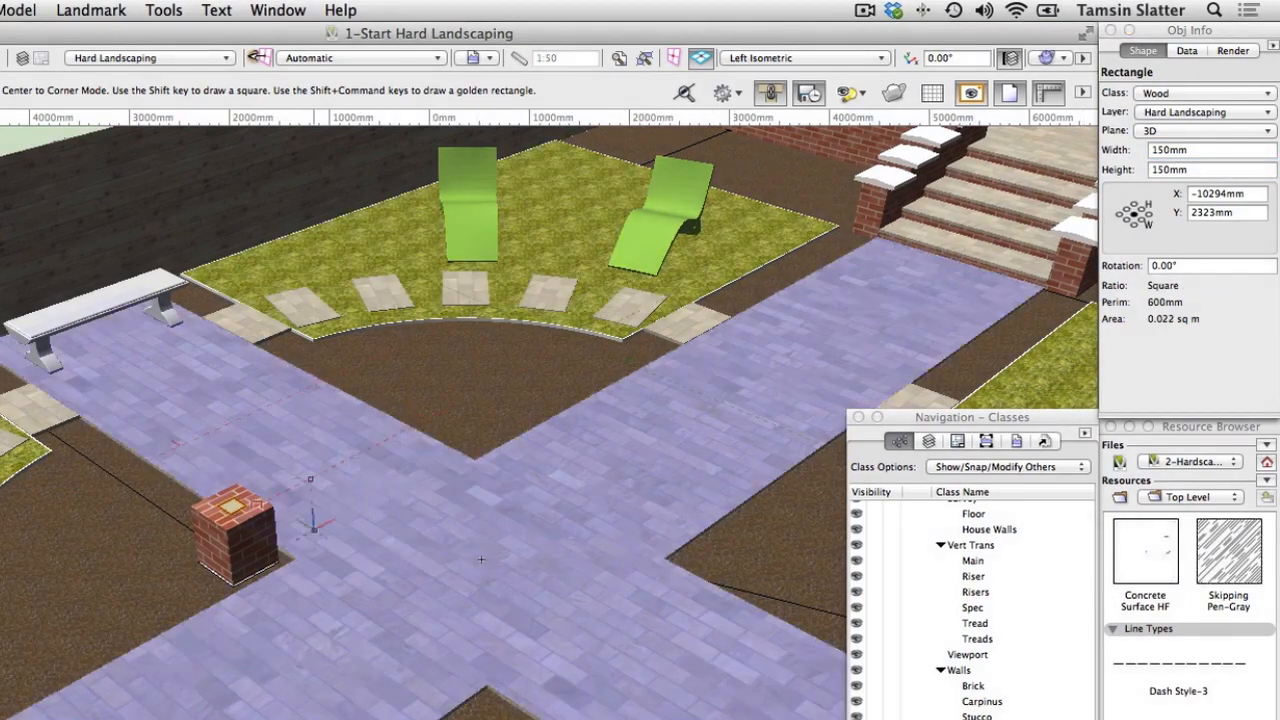
- Extrude the wood square upward by 2475 mm to form the post
click(233, 507)
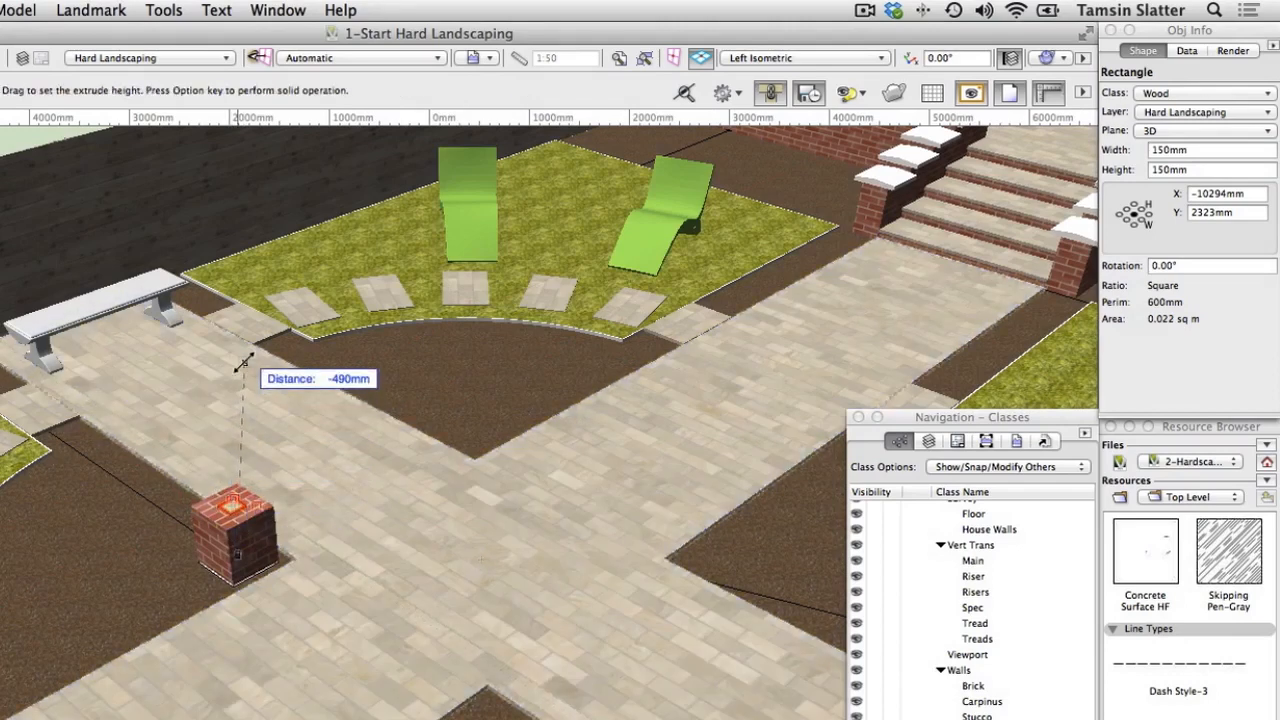
key(Tab)
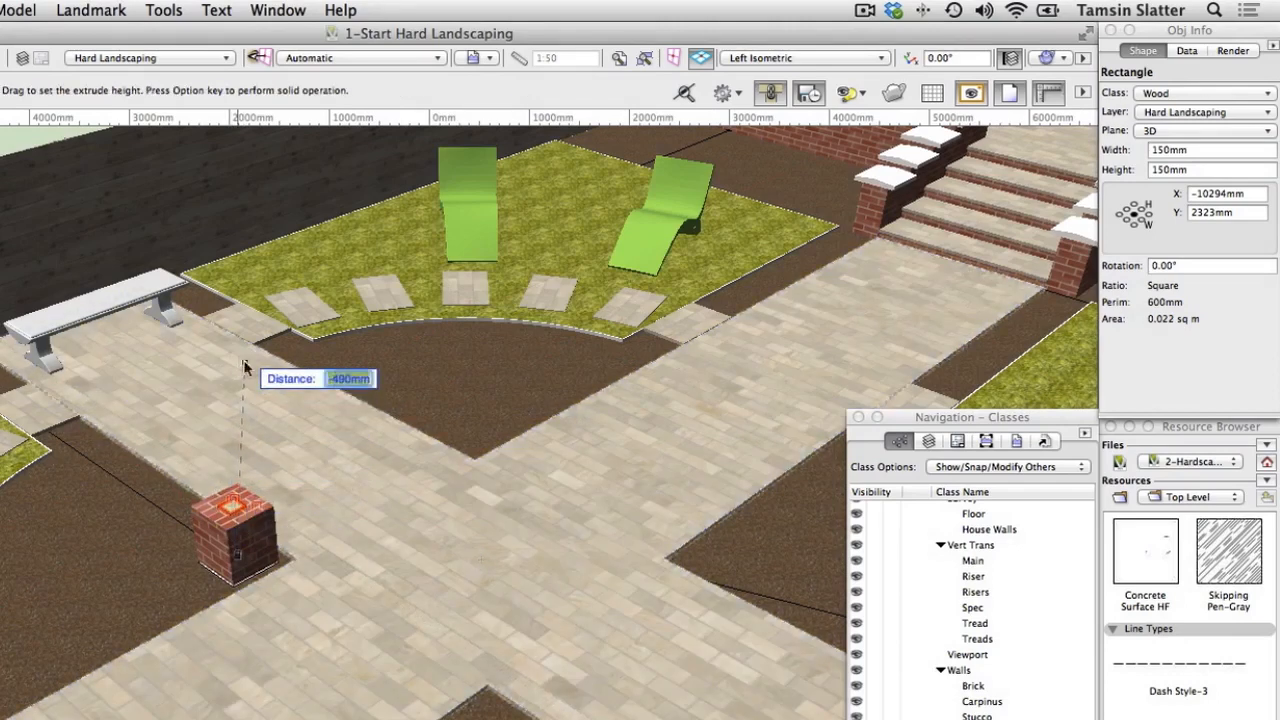
text(2475)
key(Tab)
key(Return)
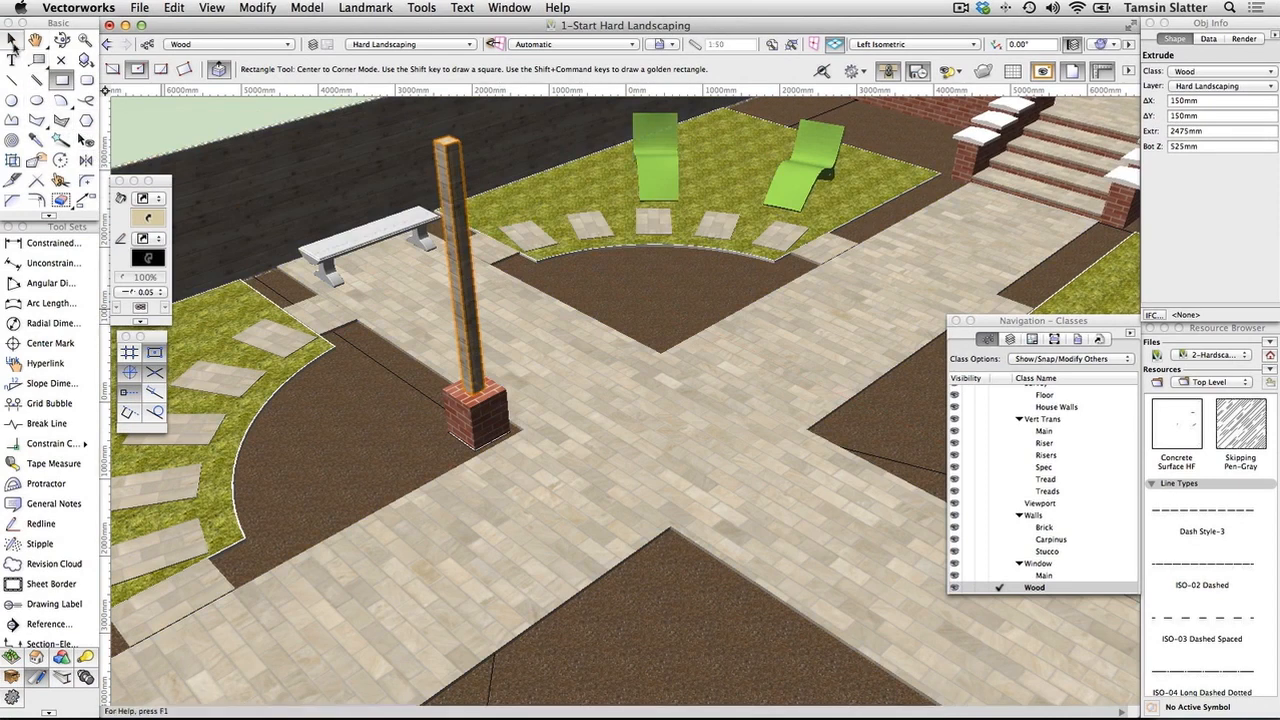
- Mirror a duplicate of the post and its brick base across the path's centreline, starting the mirror line at the paving's centre
click(12, 40)
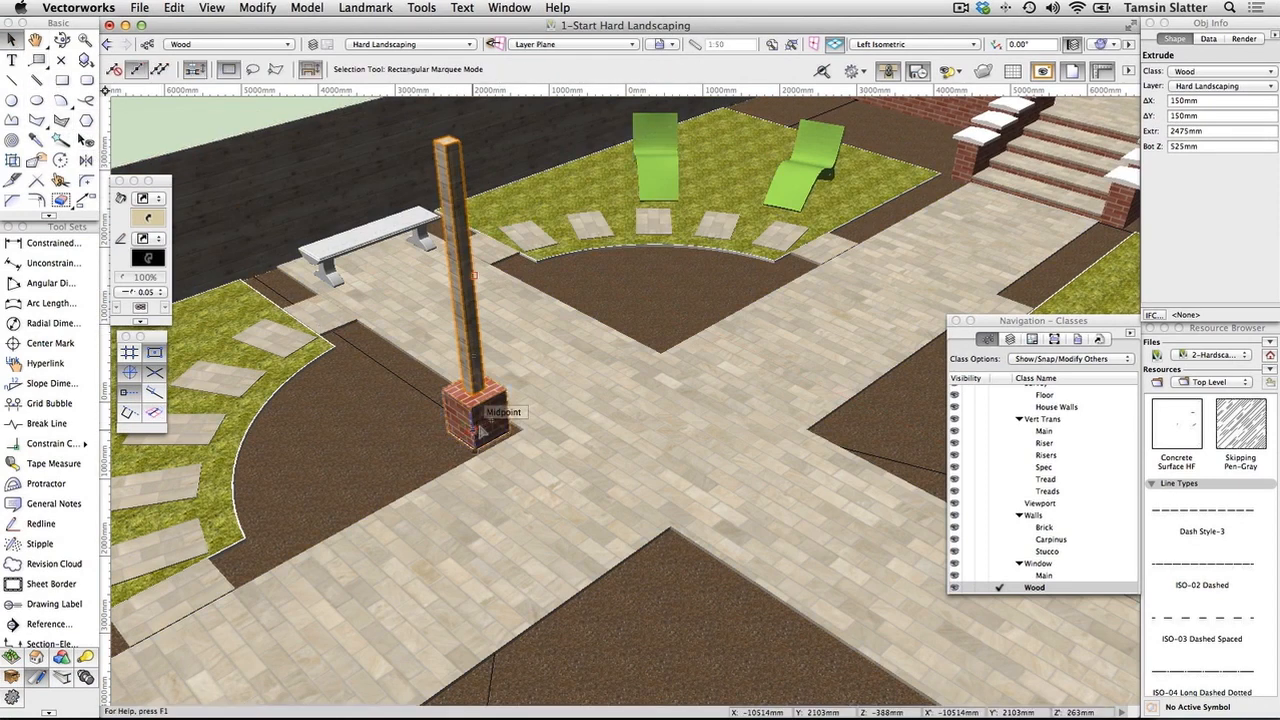
shift+click(479, 427)
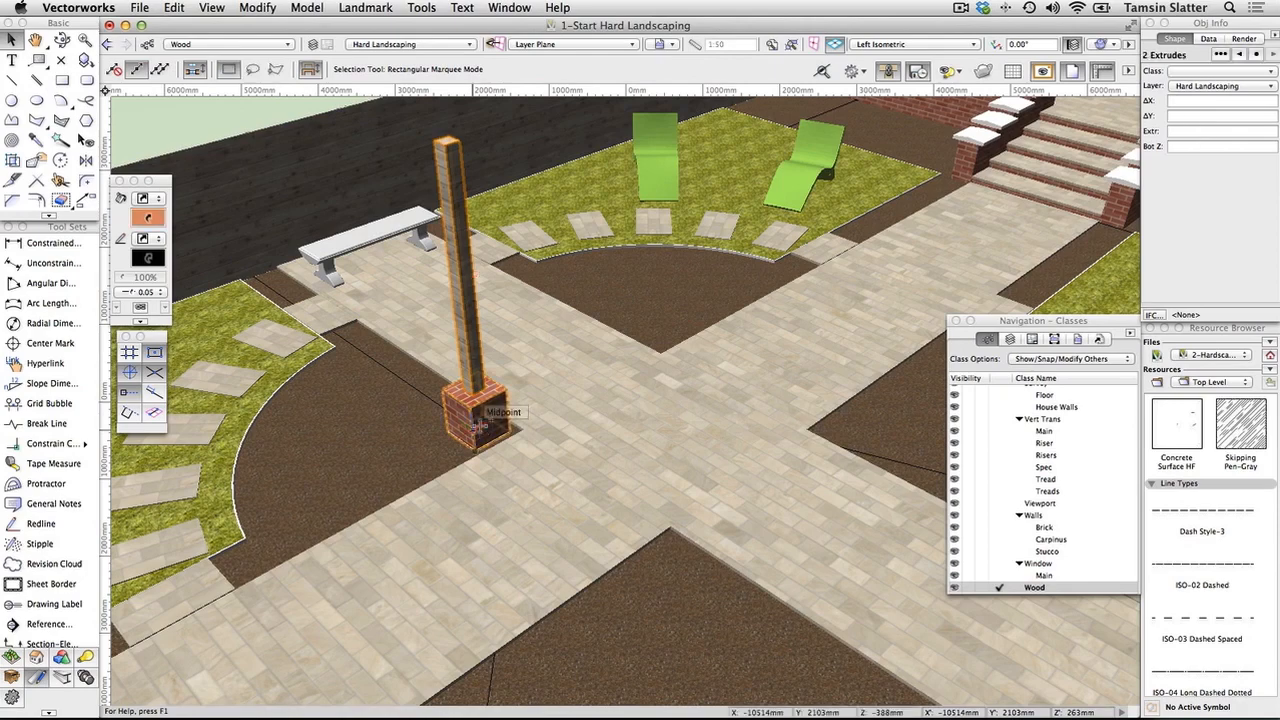
shift+click(556, 445)
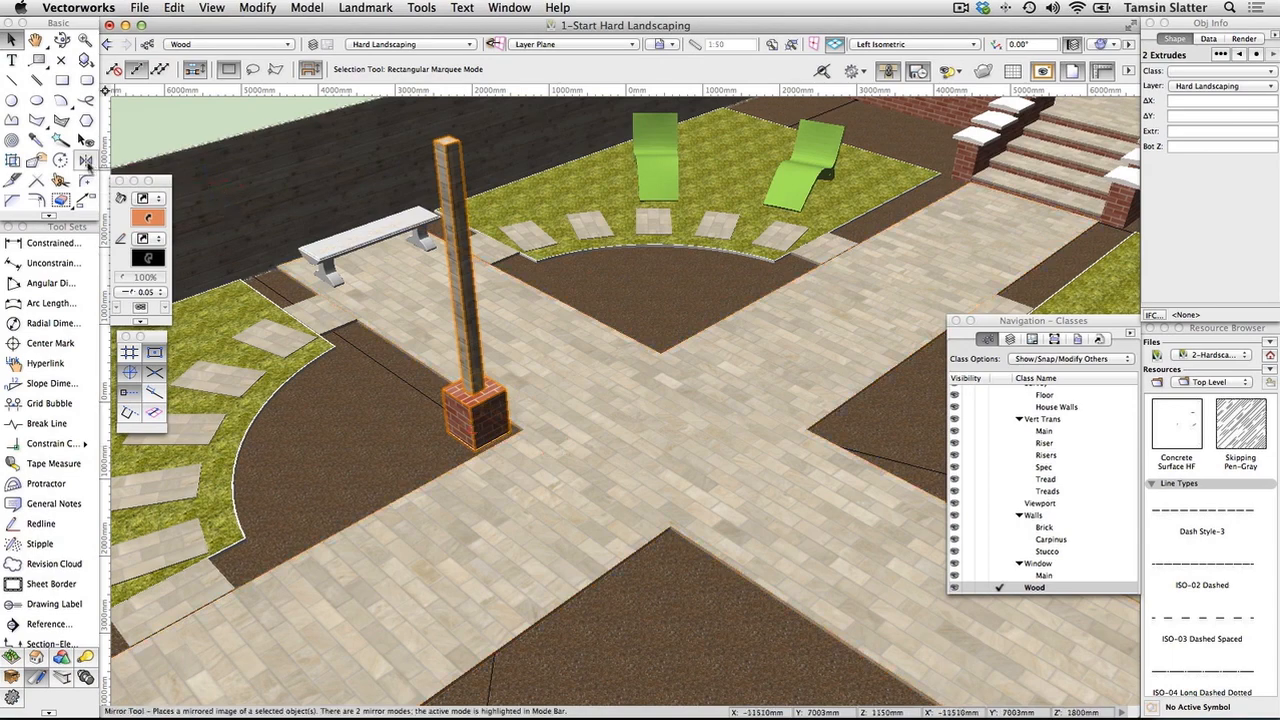
click(85, 160)
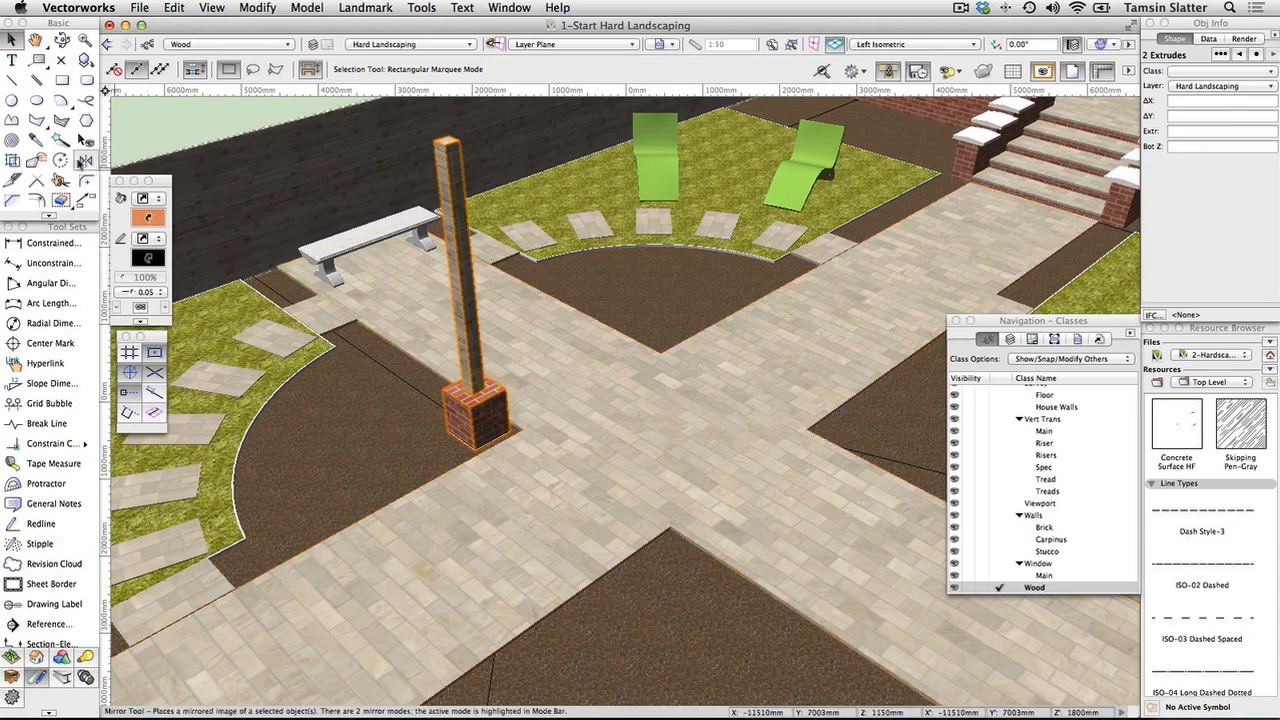
click(666, 430)
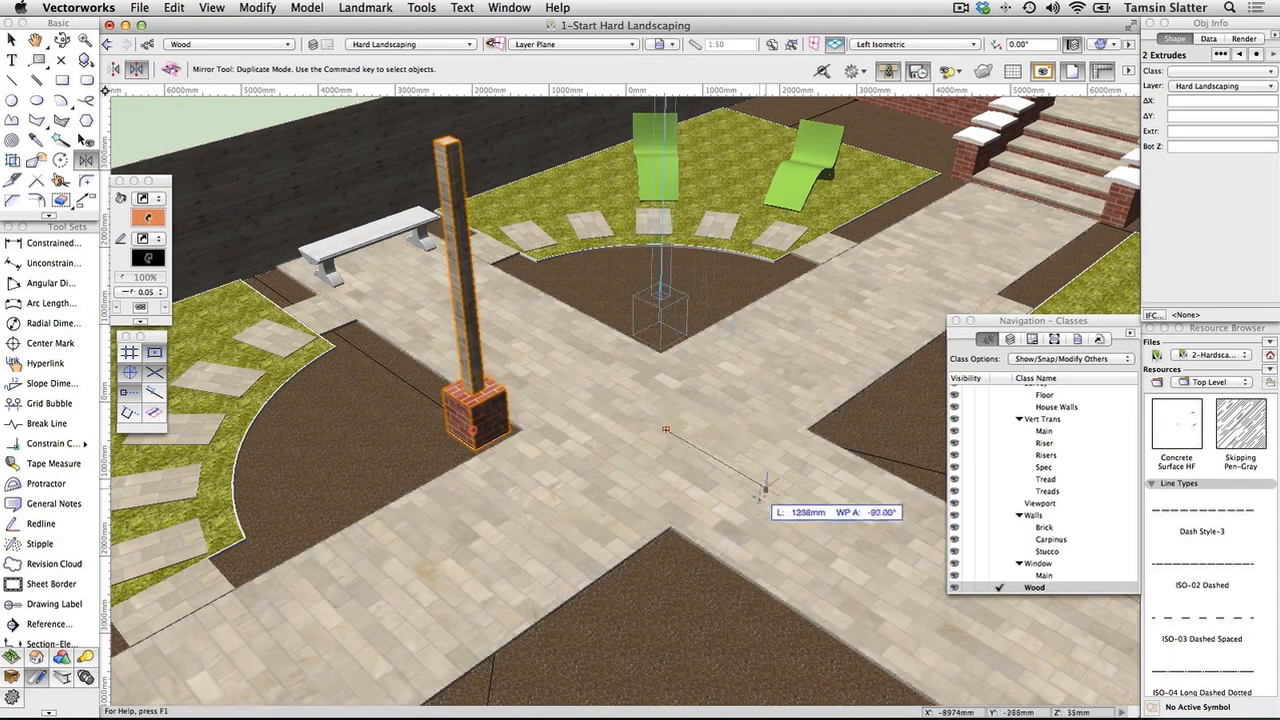
click(765, 488)
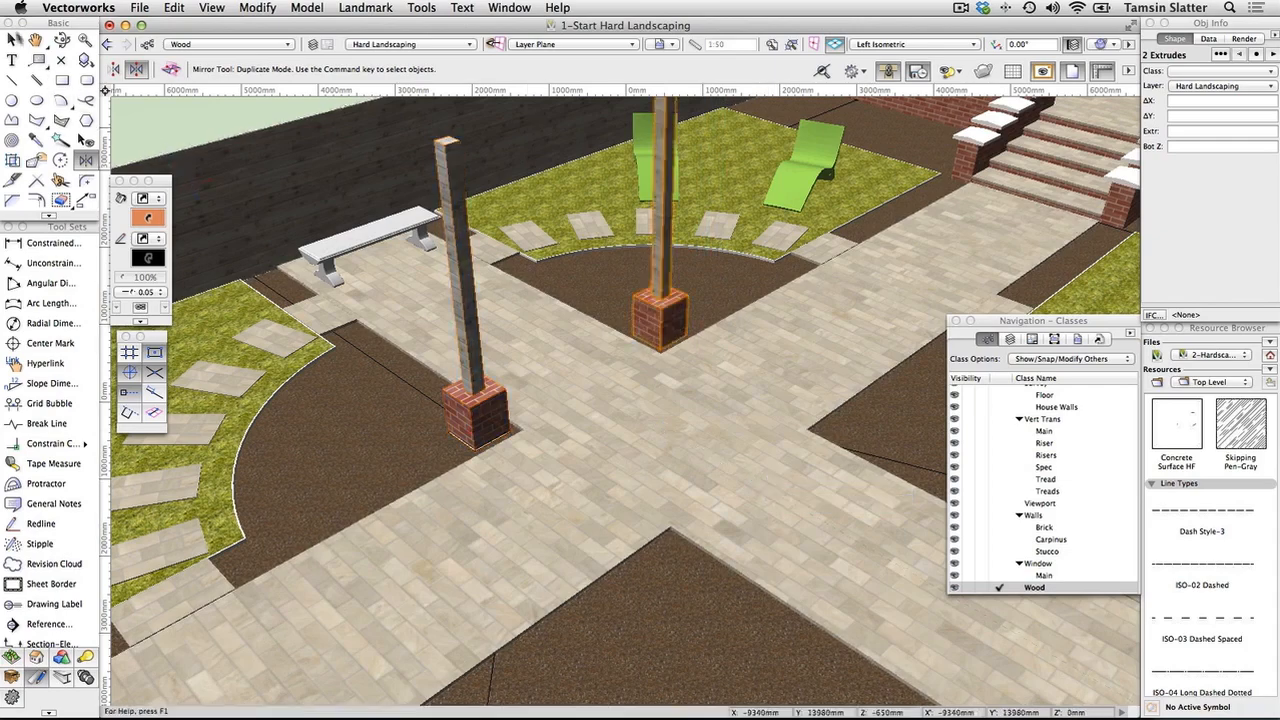
- Mirror duplicates of both posts and their brick bases across the other path's centreline through the paving's centre, making four pillars
click(12, 40)
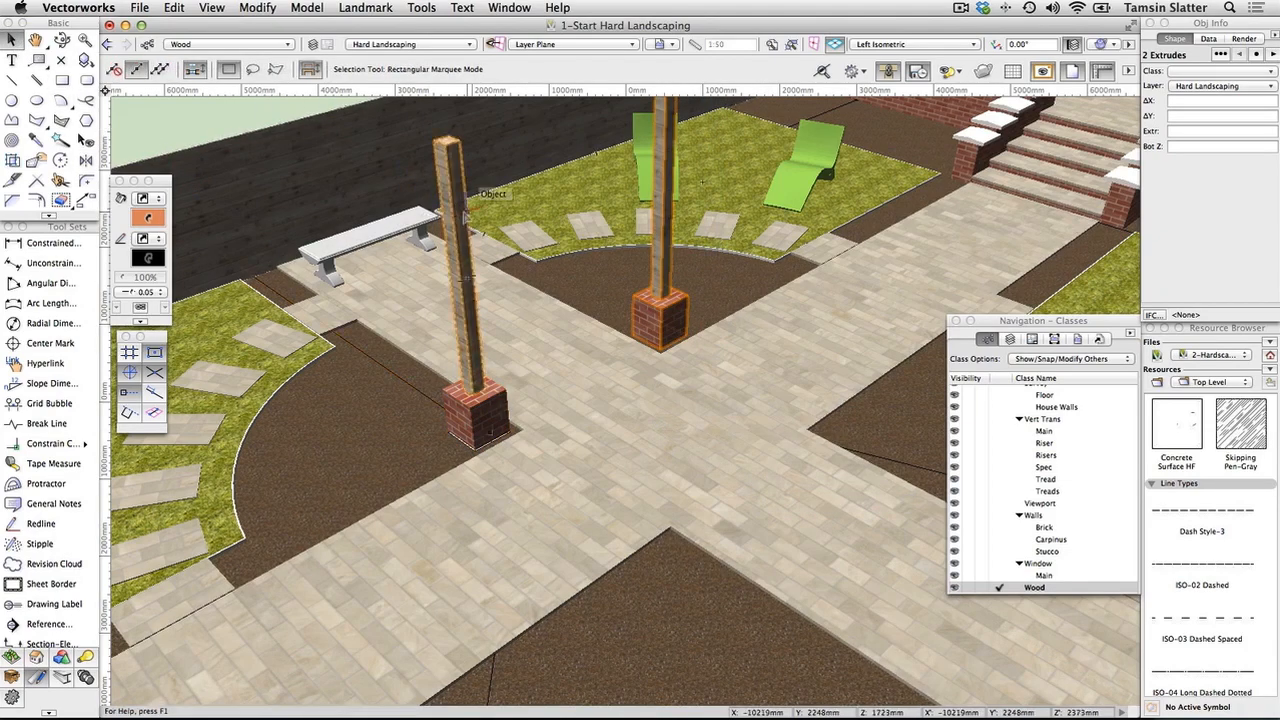
shift+click(457, 218)
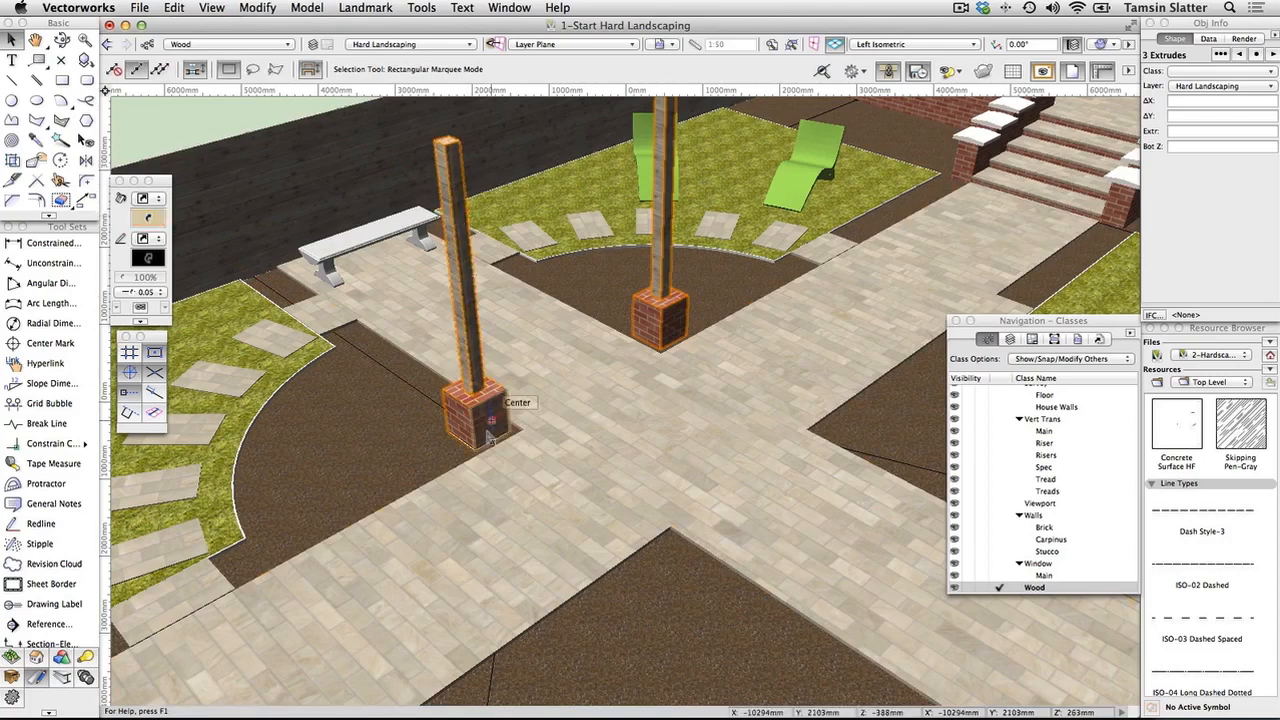
shift+click(490, 427)
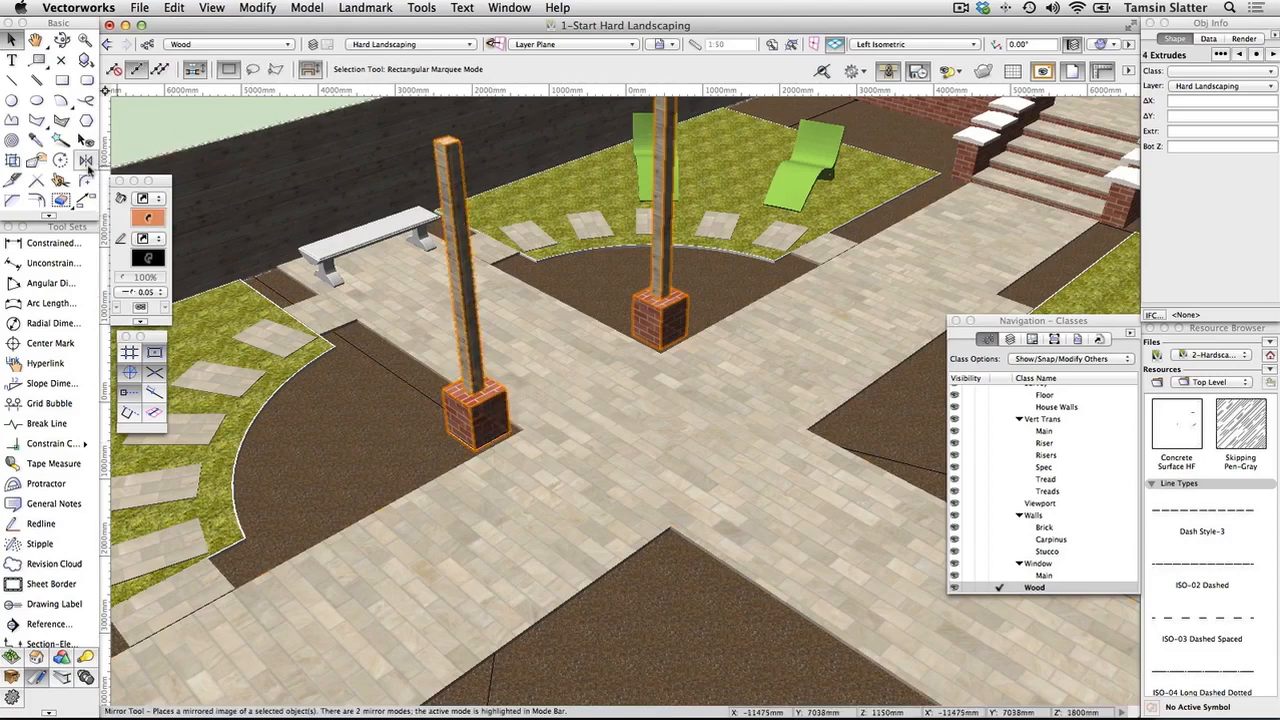
click(86, 163)
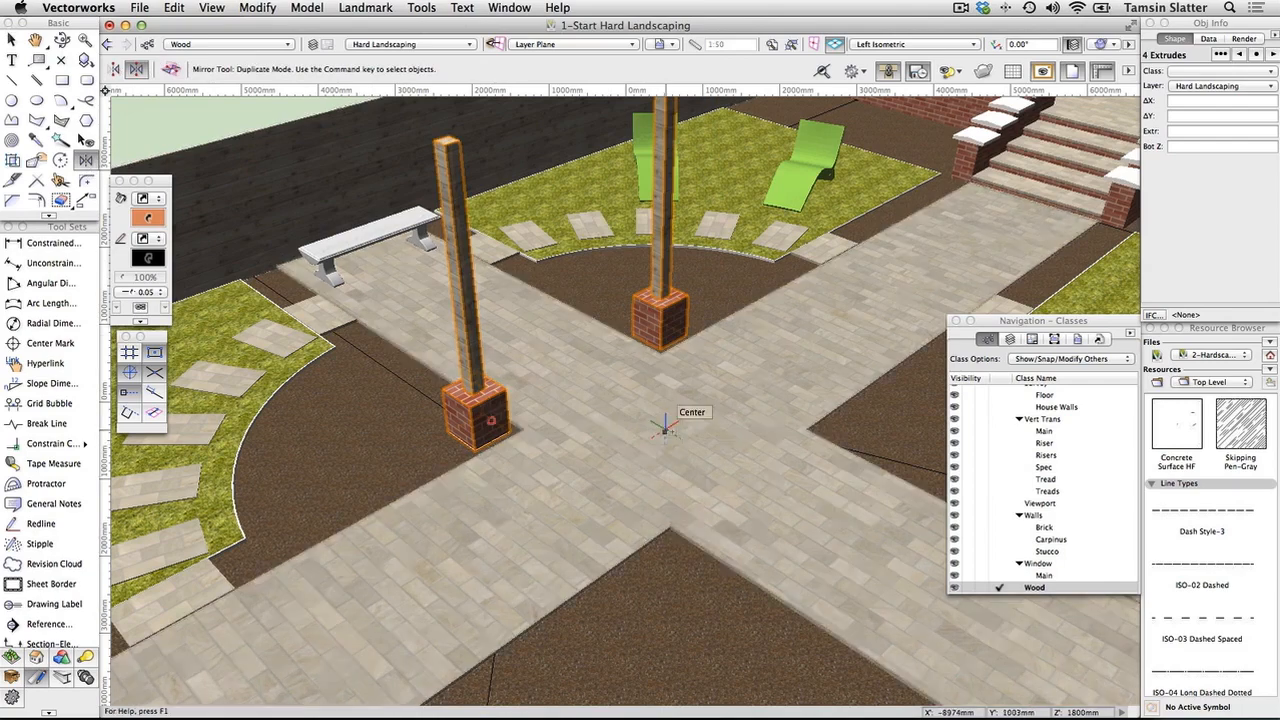
click(665, 430)
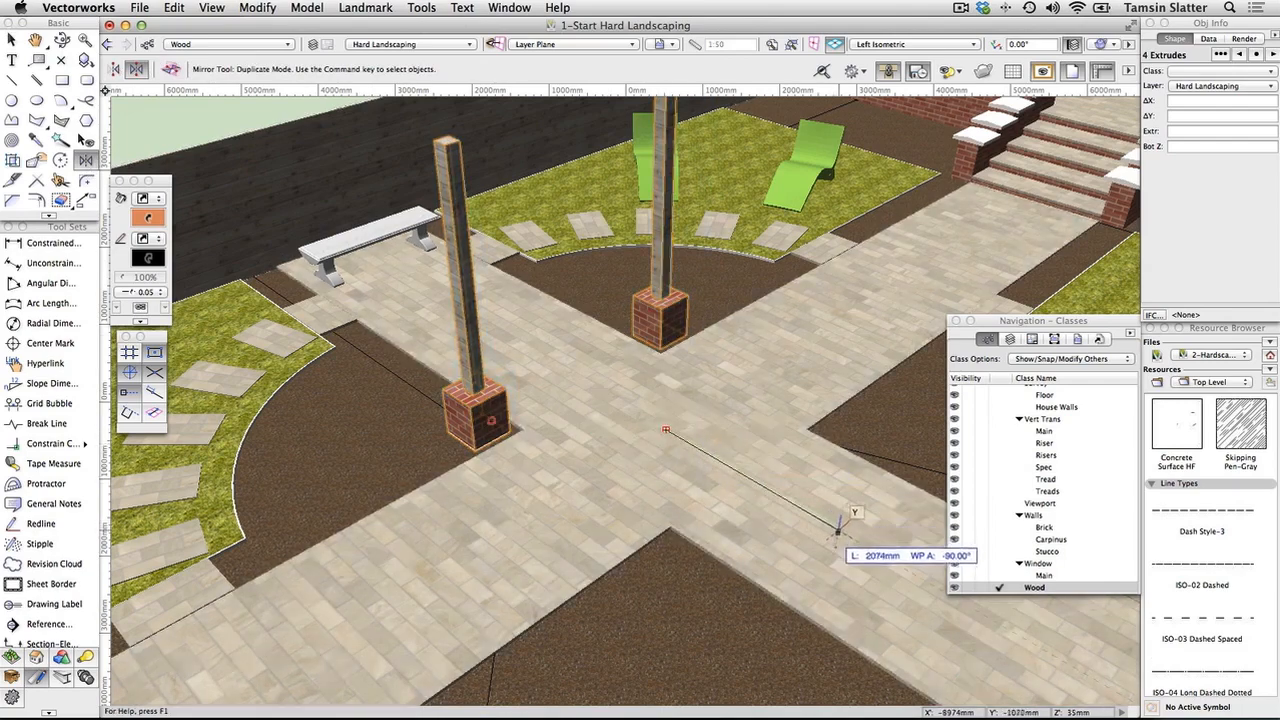
click(515, 520)
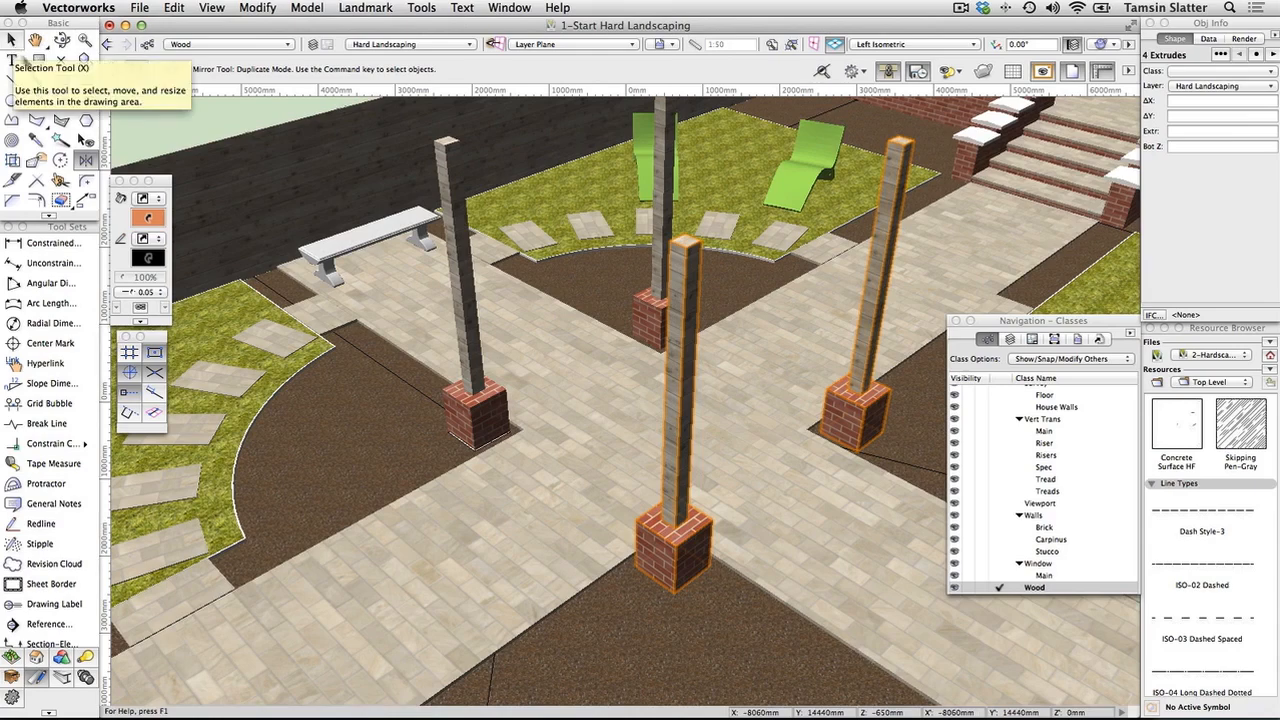
- Draw a corner-to-corner rectangle about 2790 mm square across the tops of the four posts, between opposite outer corners
middle_drag(671, 667, 664, 717)
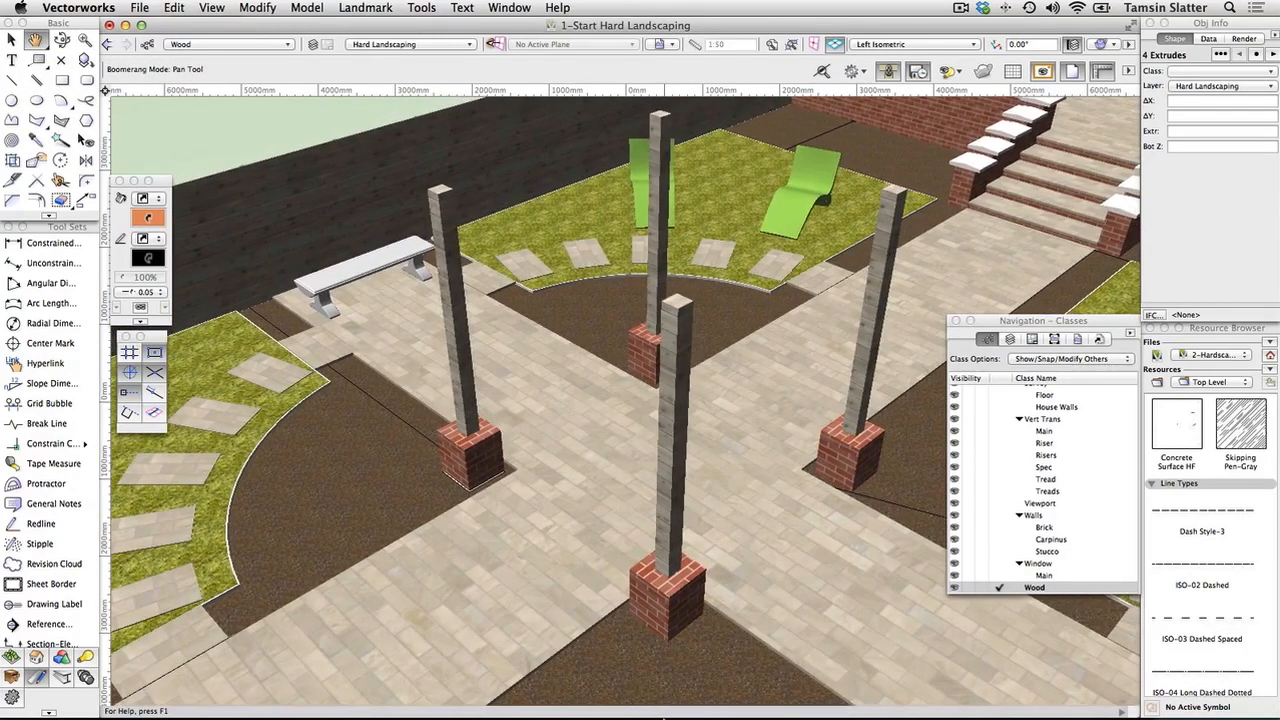
middle_drag(778, 545, 770, 578)
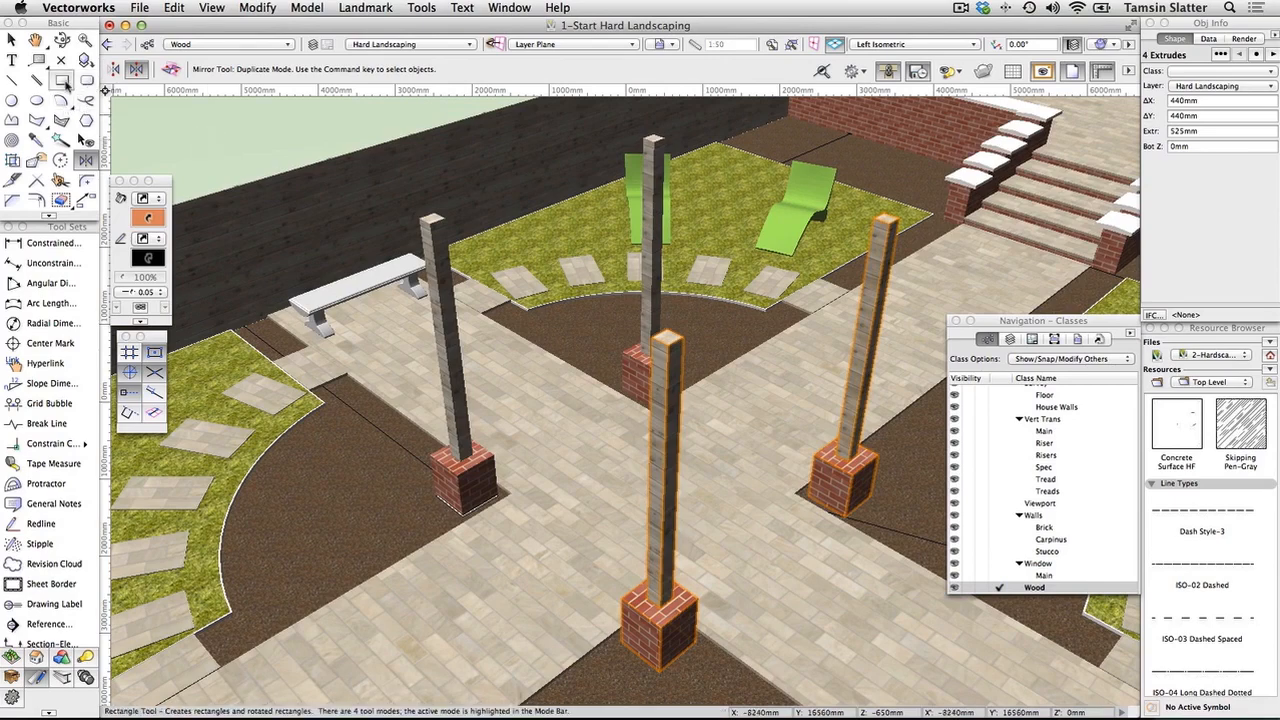
click(61, 81)
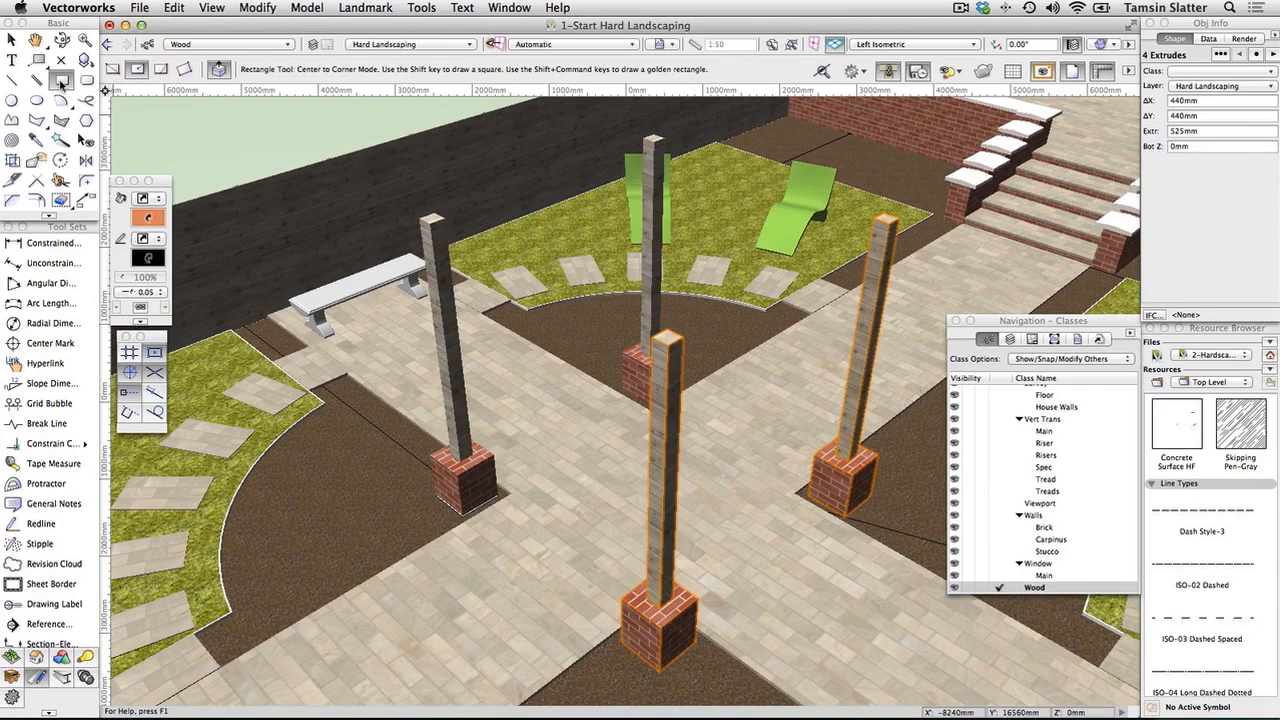
click(112, 69)
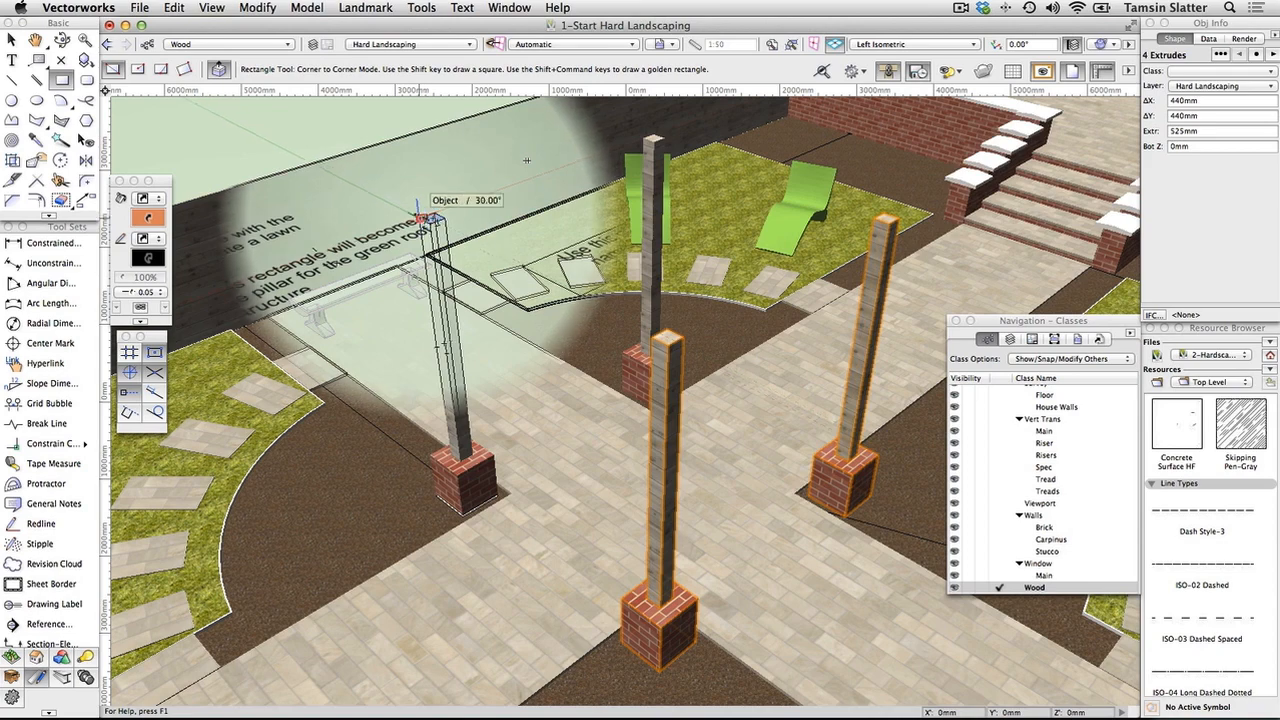
click(425, 217)
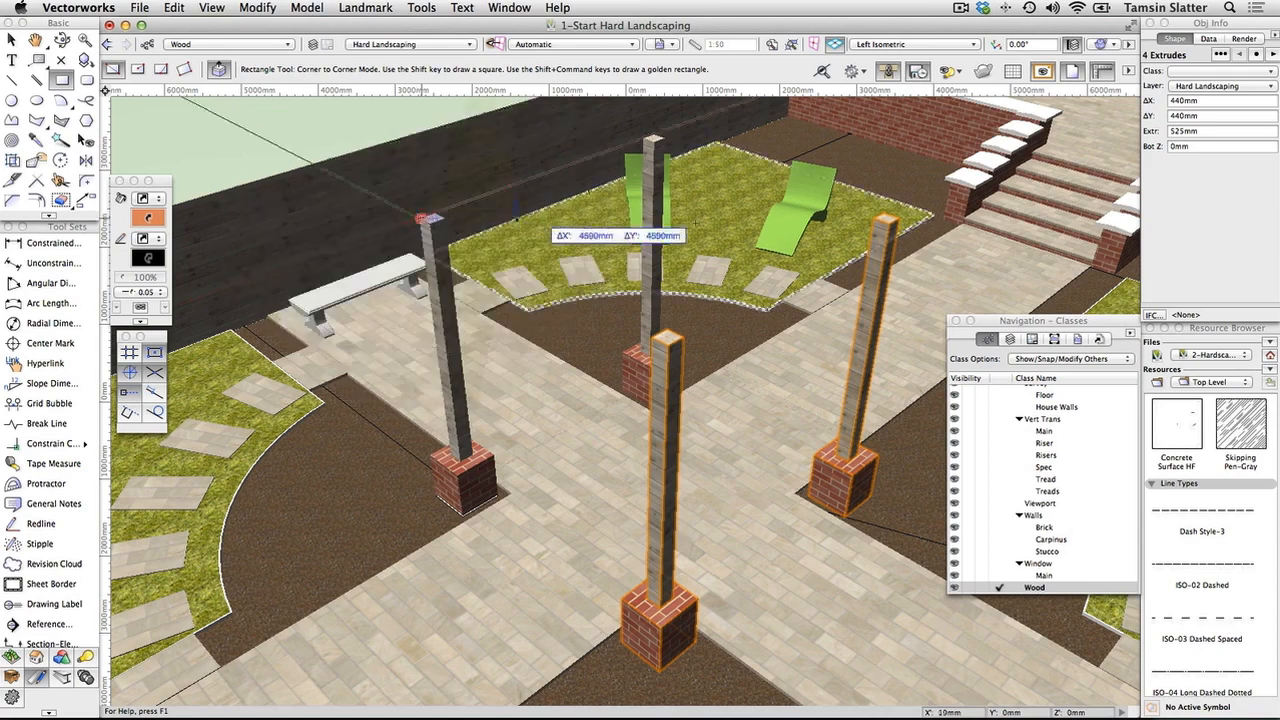
click(898, 217)
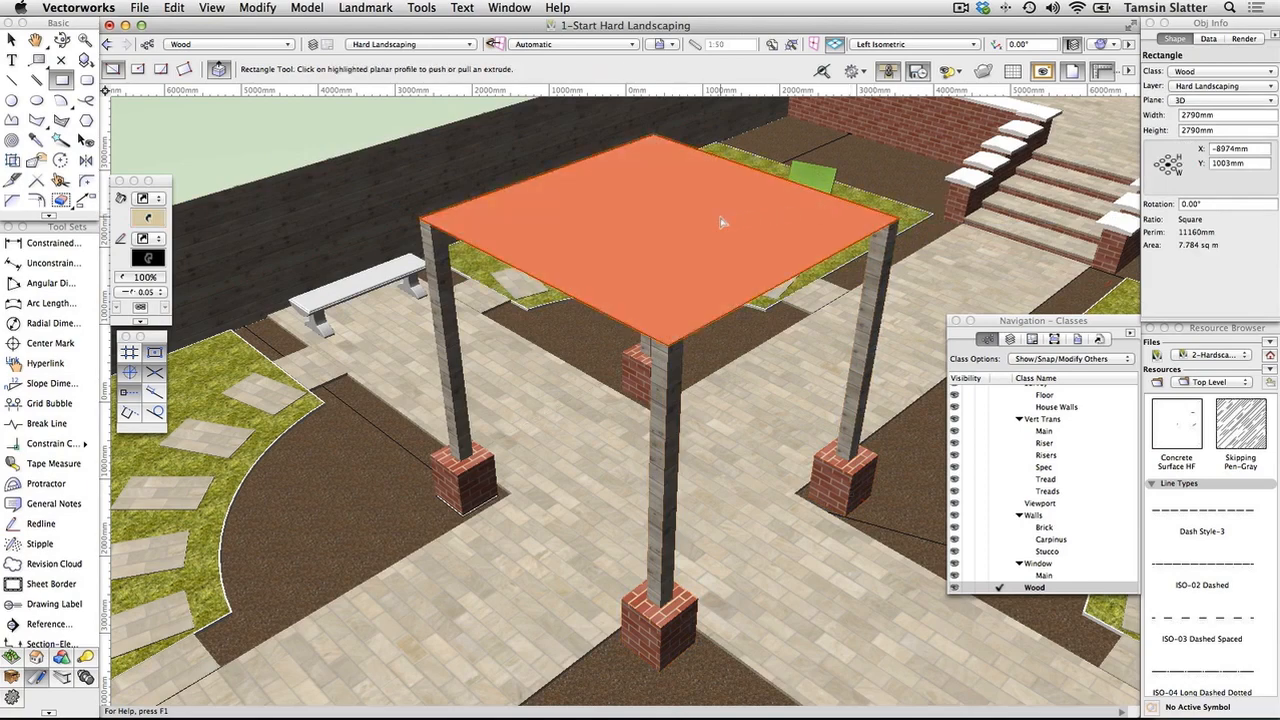
- Extrude the rectangle on top of the posts upward by 300 mm to form the roof block
drag(722, 222, 687, 130)
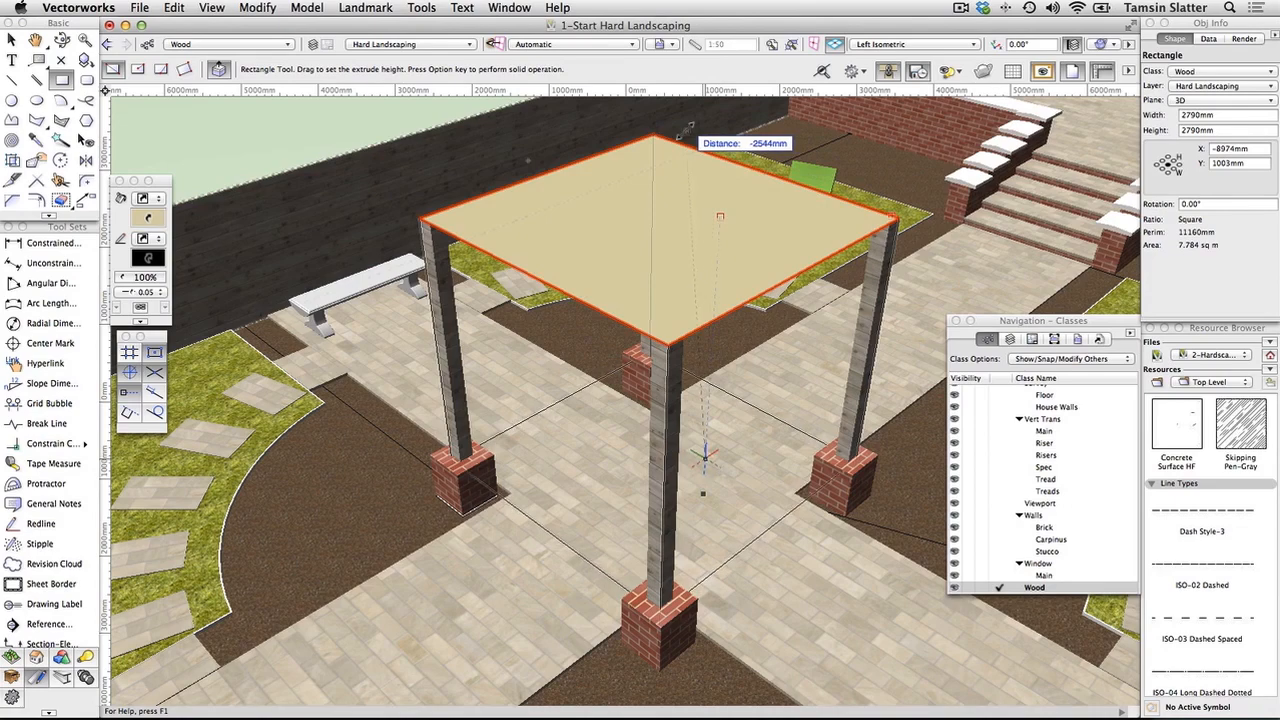
key(Tab)
text(300)
key(Return)
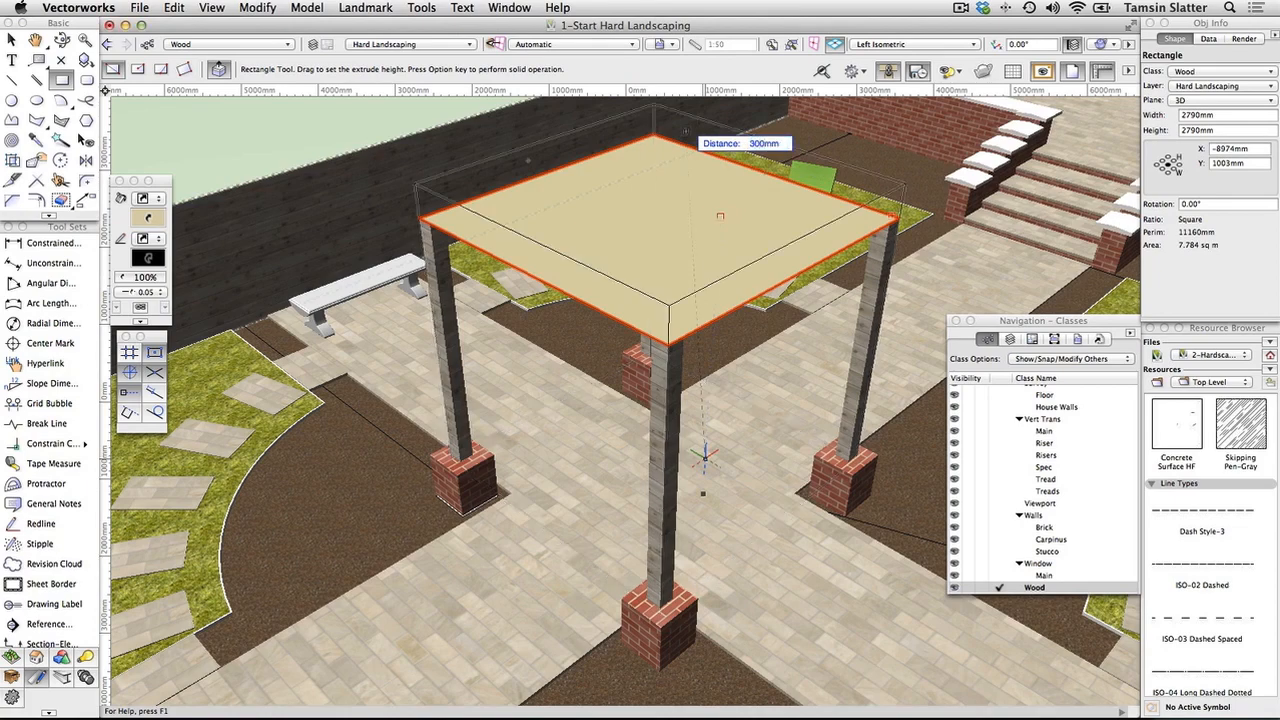
click(705, 455)
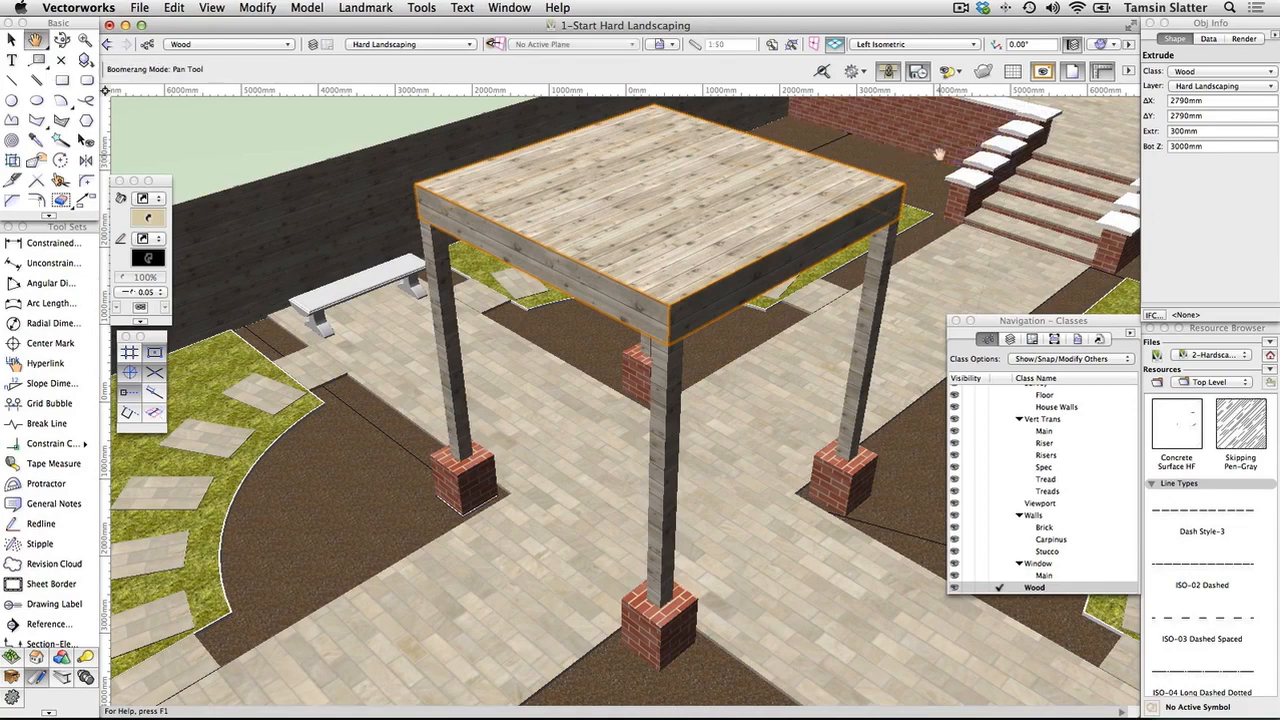
- Taper the roof block with the Deform tool from its top face's centre, flaring the sides outward to about 3080 mm square
drag(948, 132, 928, 180)
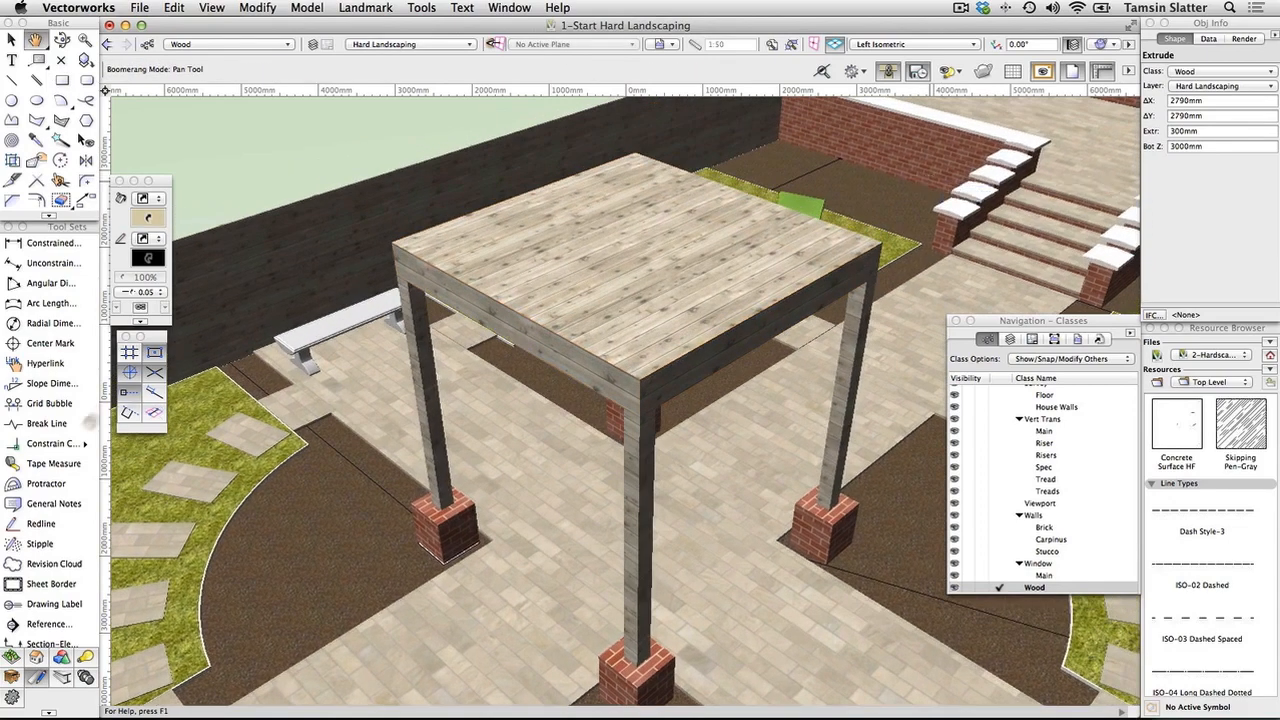
click(67, 661)
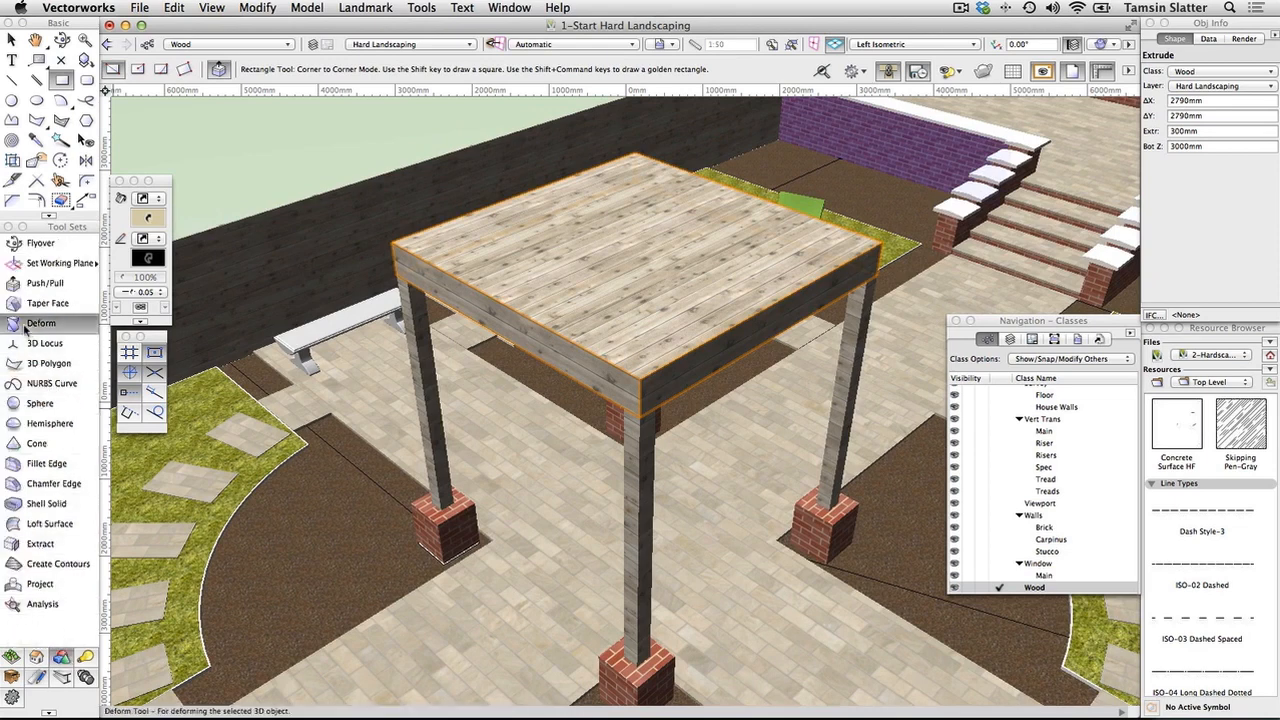
click(25, 327)
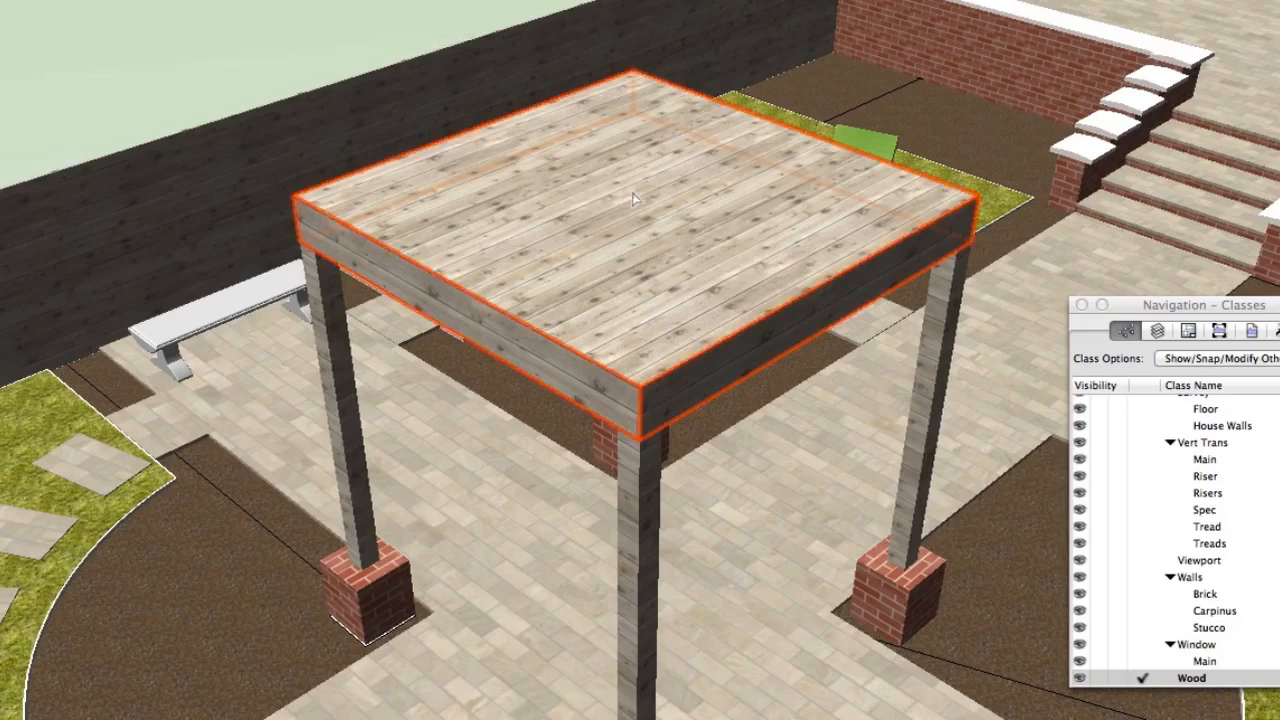
click(632, 198)
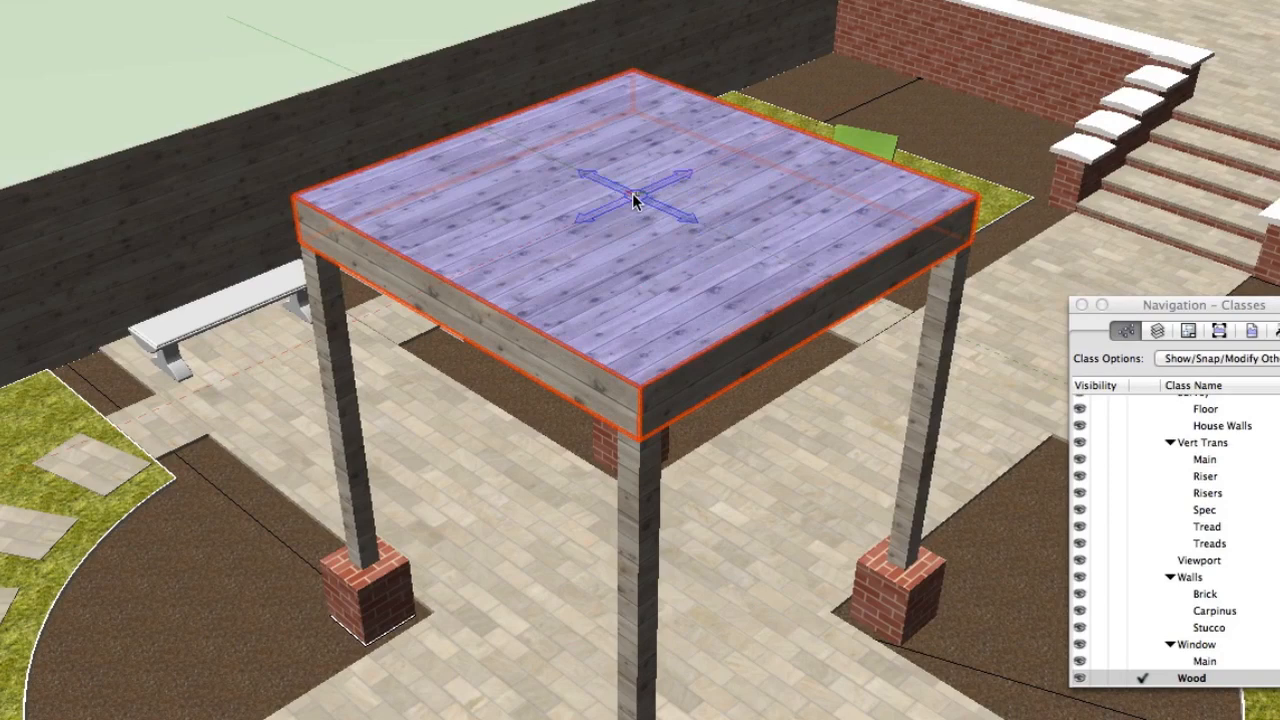
click(635, 196)
click(447, 280)
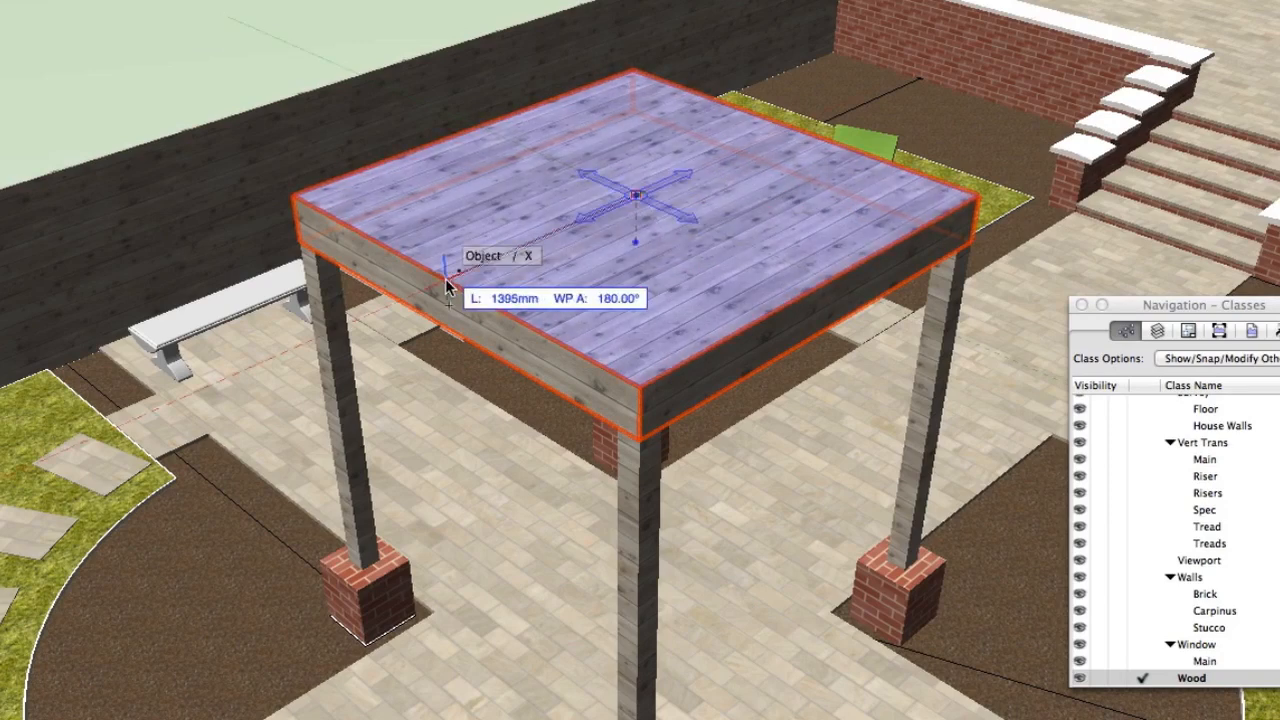
click(447, 280)
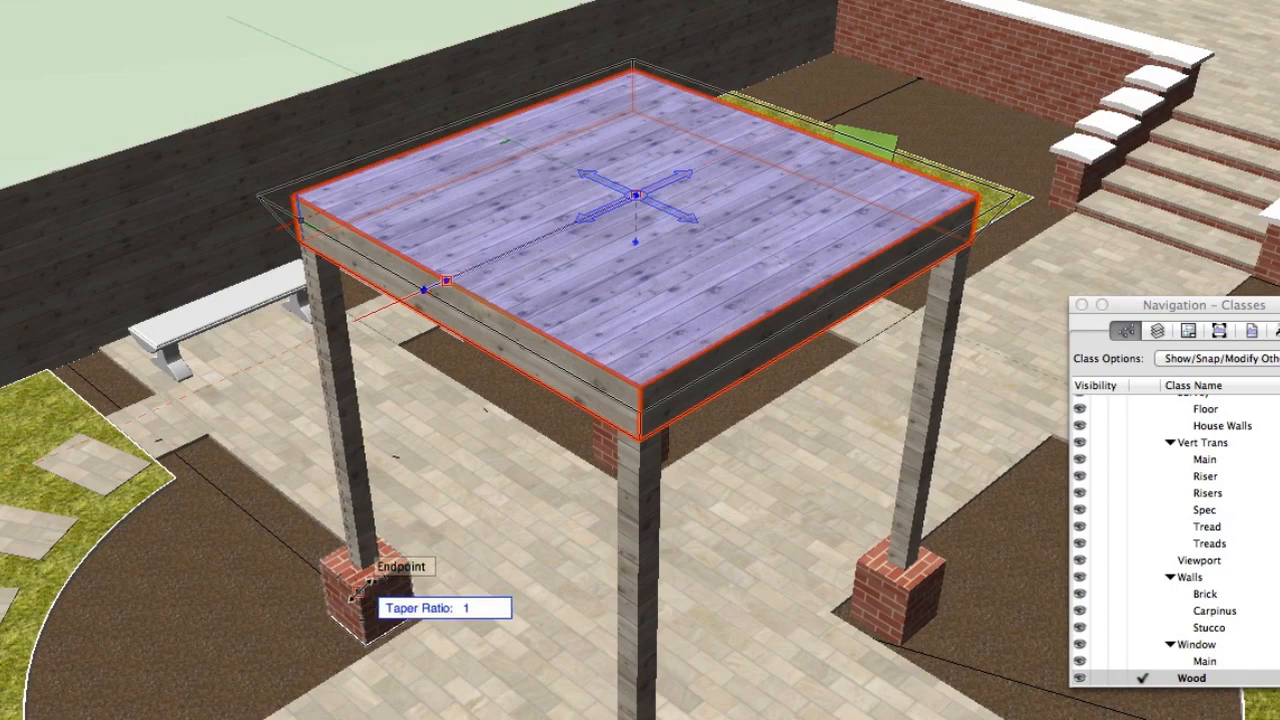
click(362, 590)
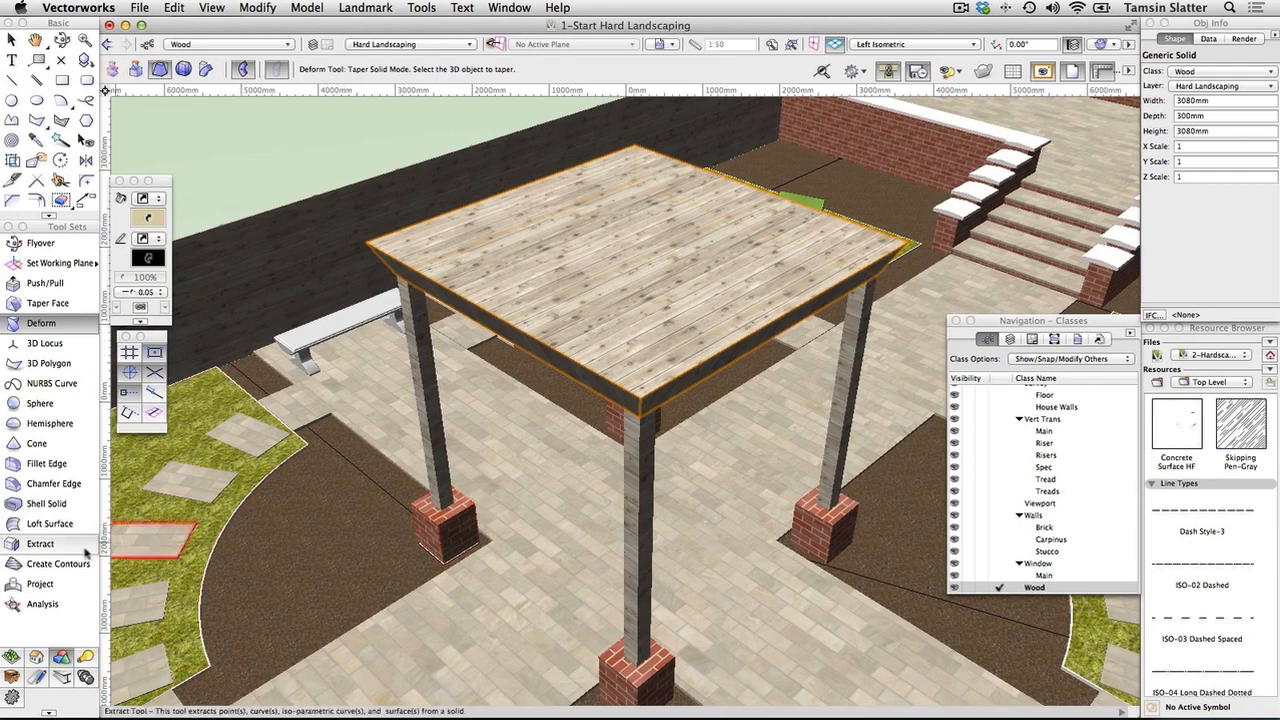
- Shell the tapered roof block inward with a 40 mm thickness, opening its top face
click(58, 506)
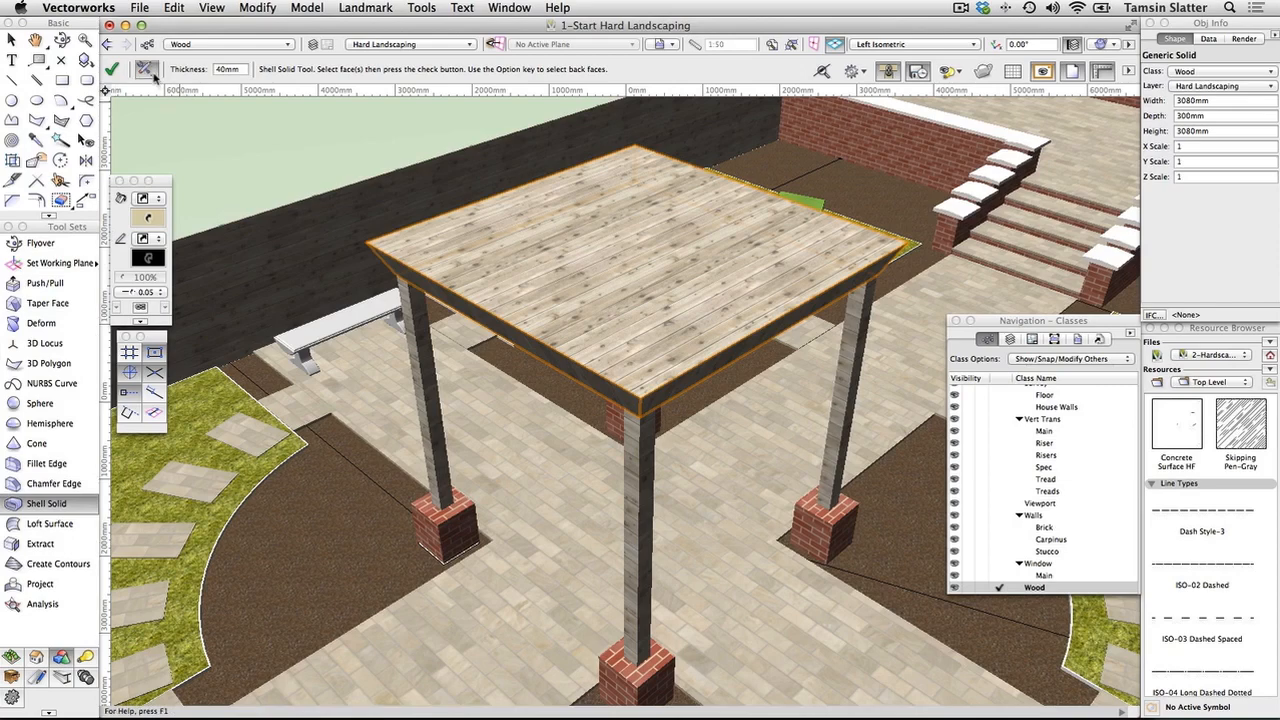
click(152, 74)
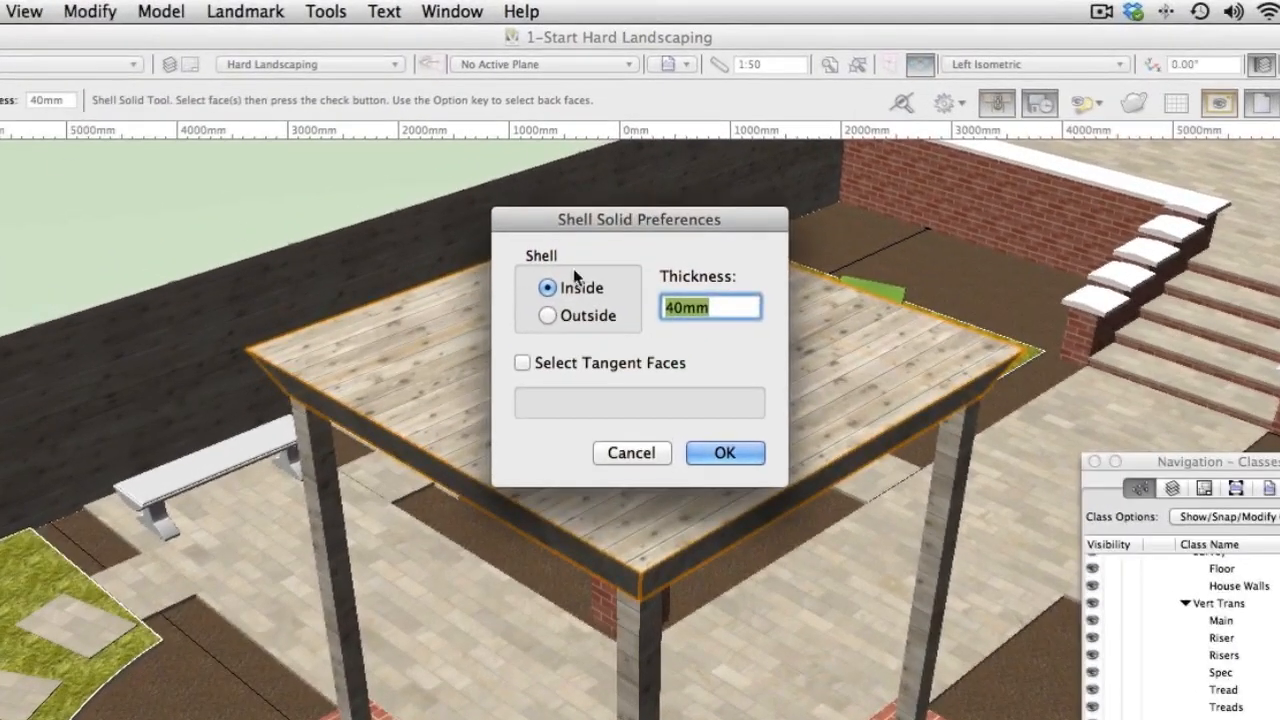
mouse_move(583, 287)
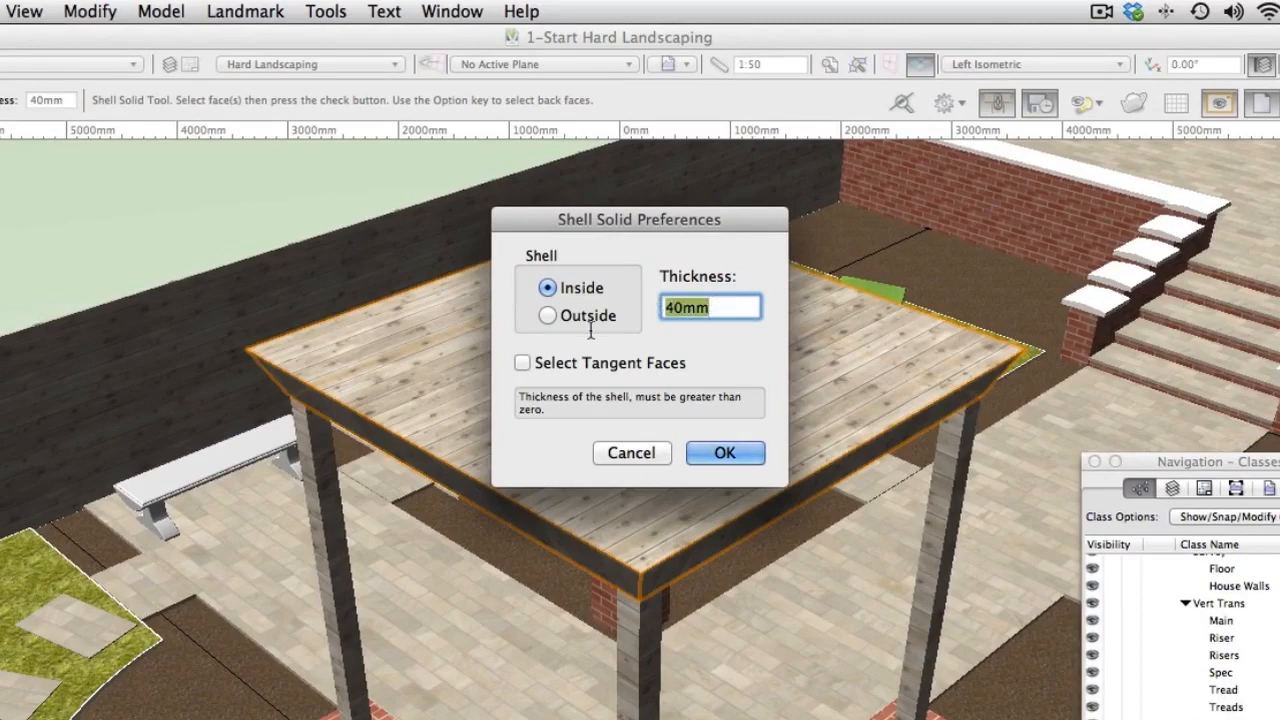
text(40)
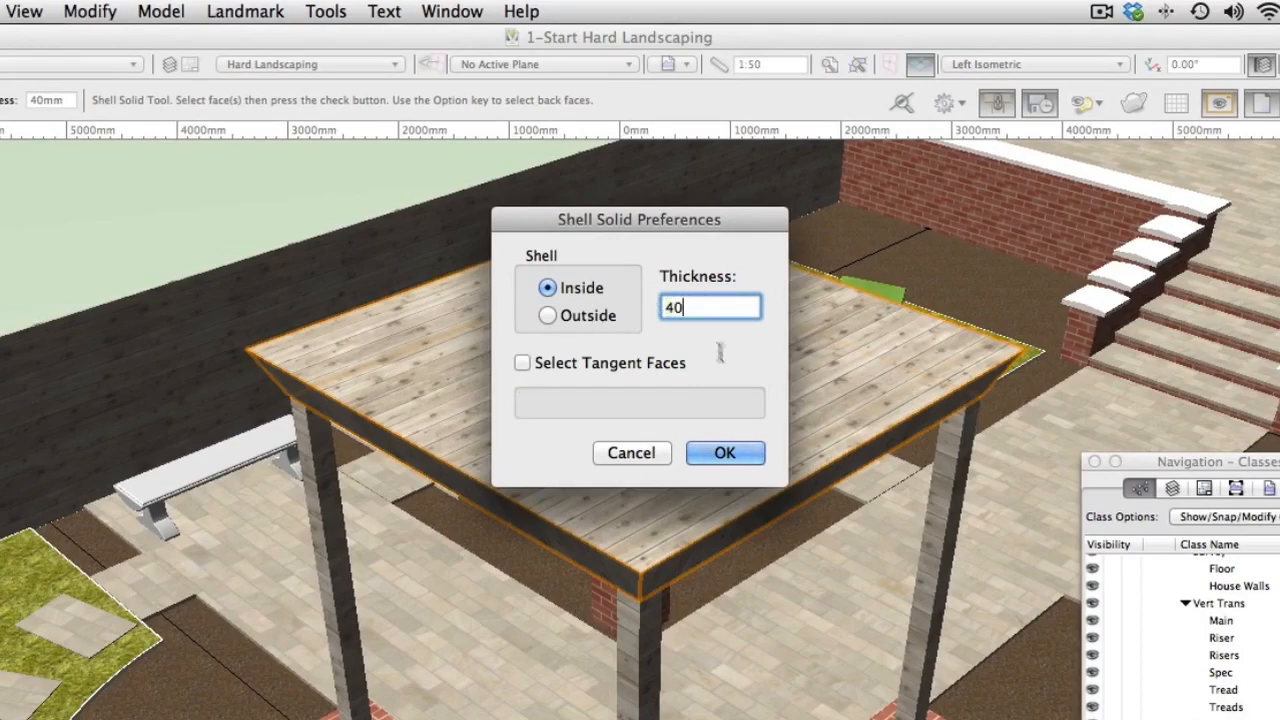
key(Return)
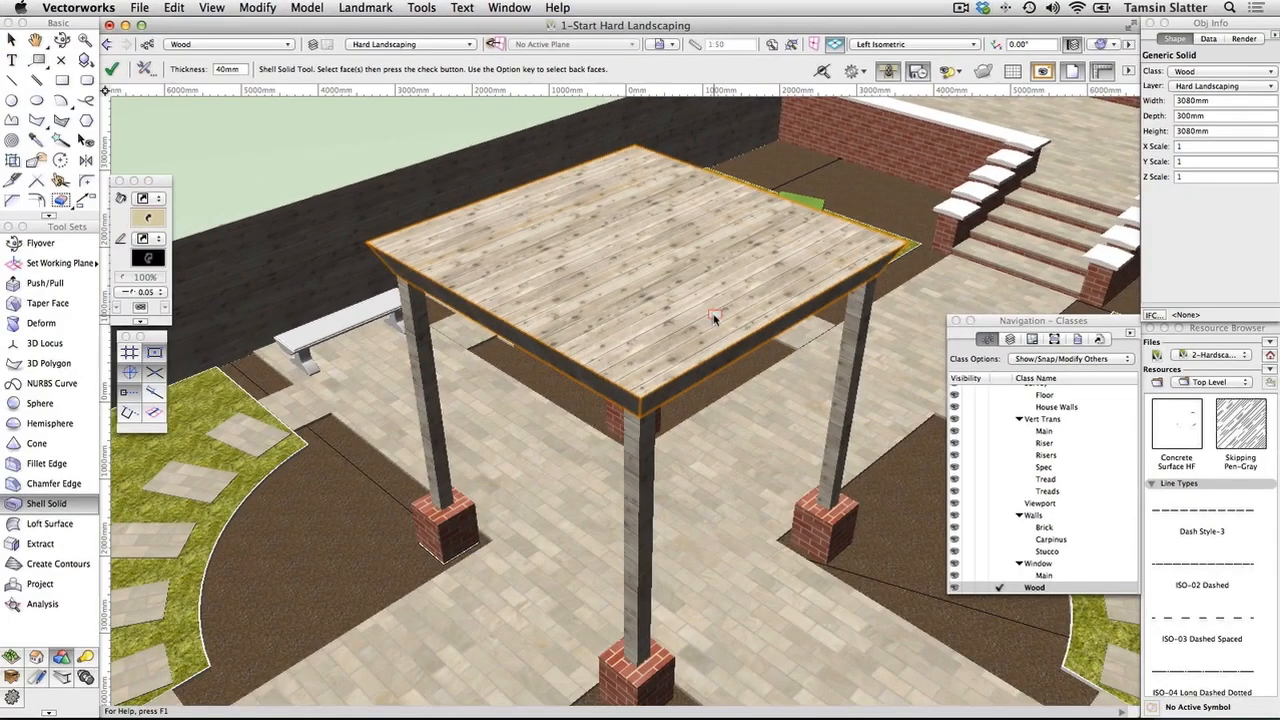
click(714, 318)
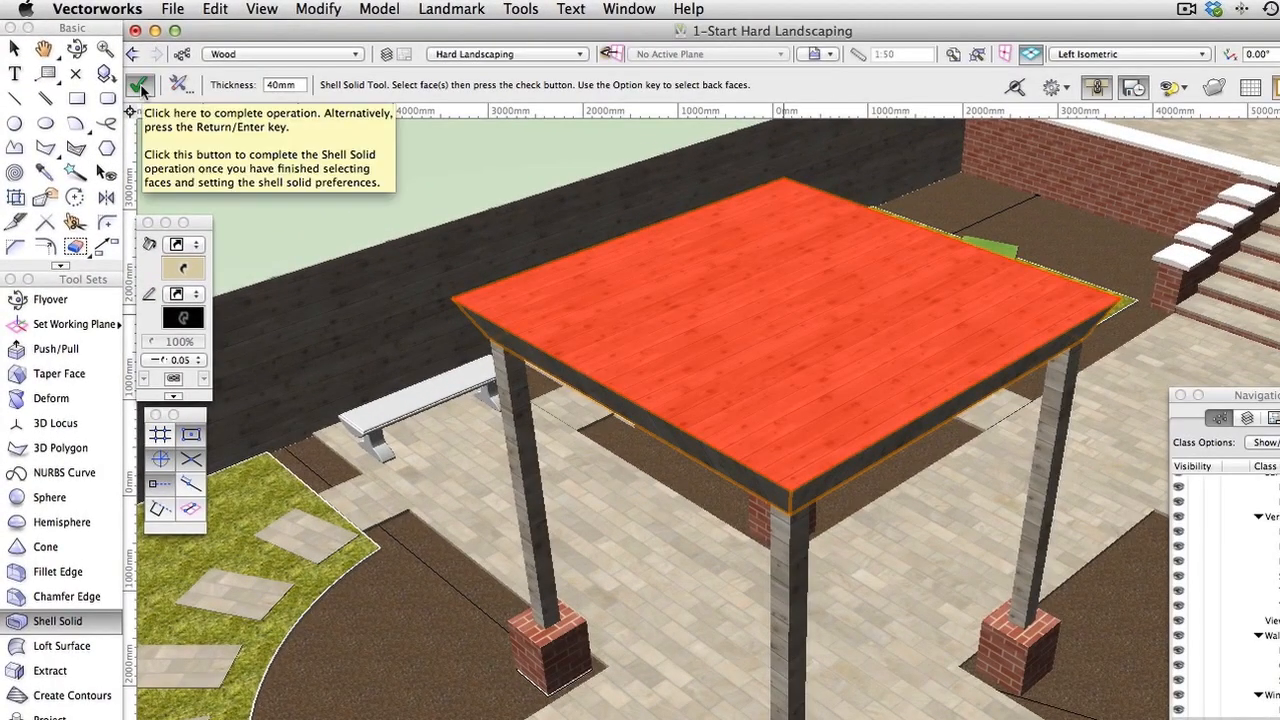
click(141, 86)
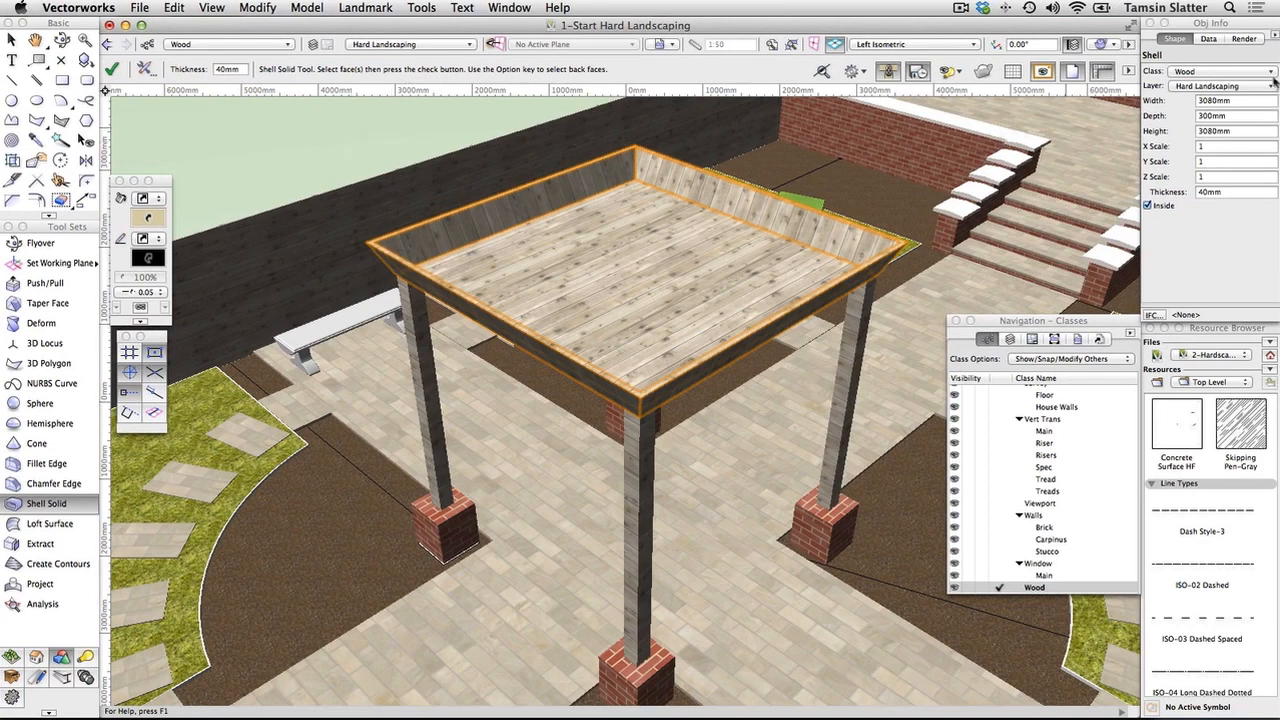
- Rotate the roof shell's wood texture by 90 degrees
click(1250, 40)
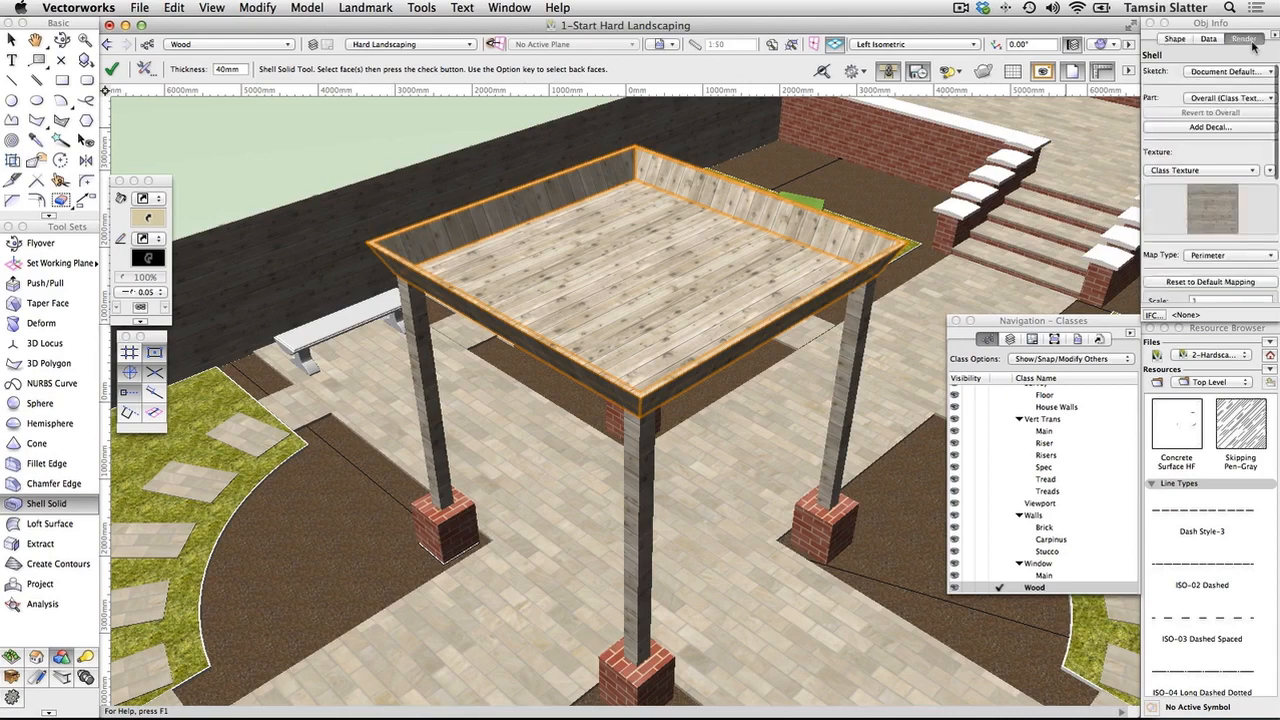
scroll(1245, 205, down, 5)
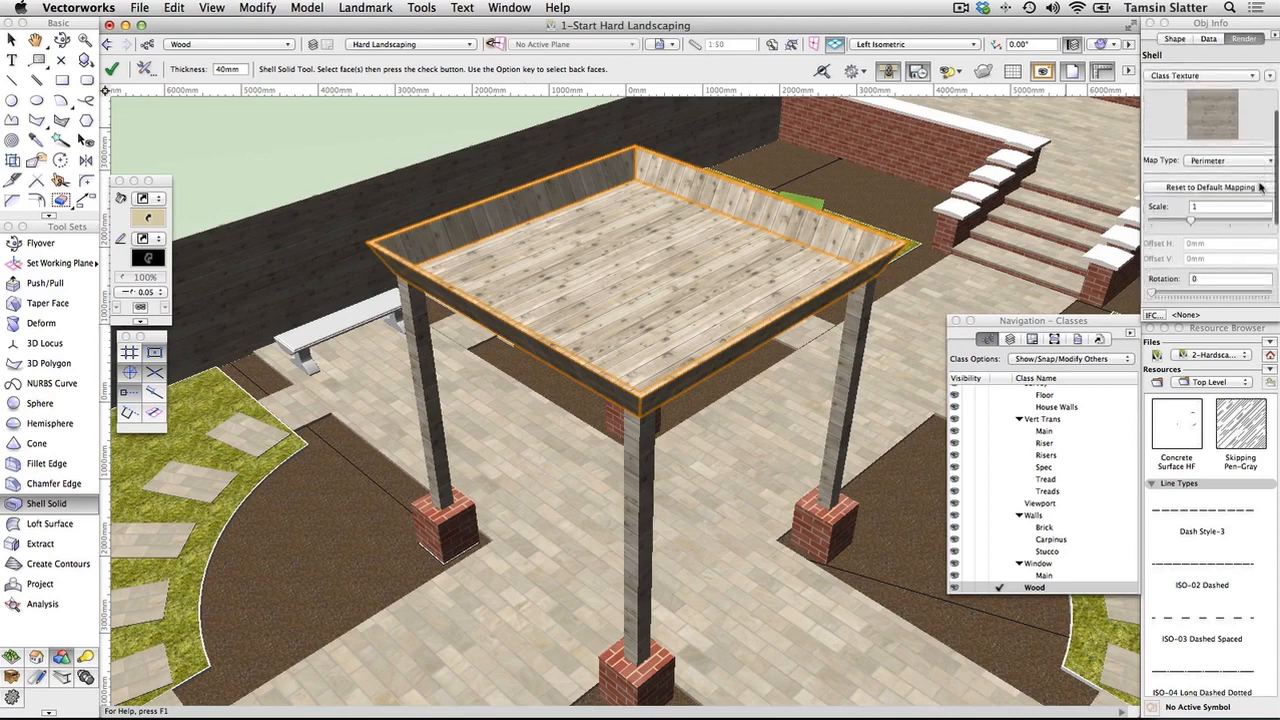
click(1216, 232)
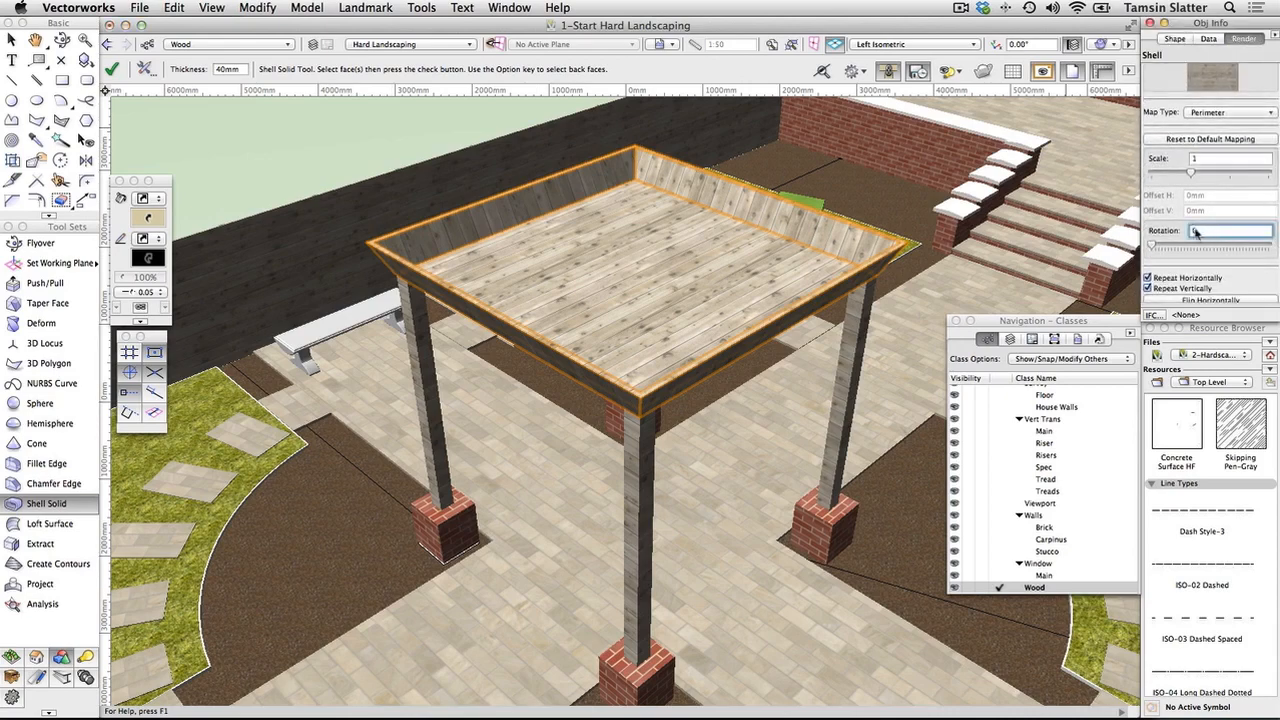
text(90)
key(Return)
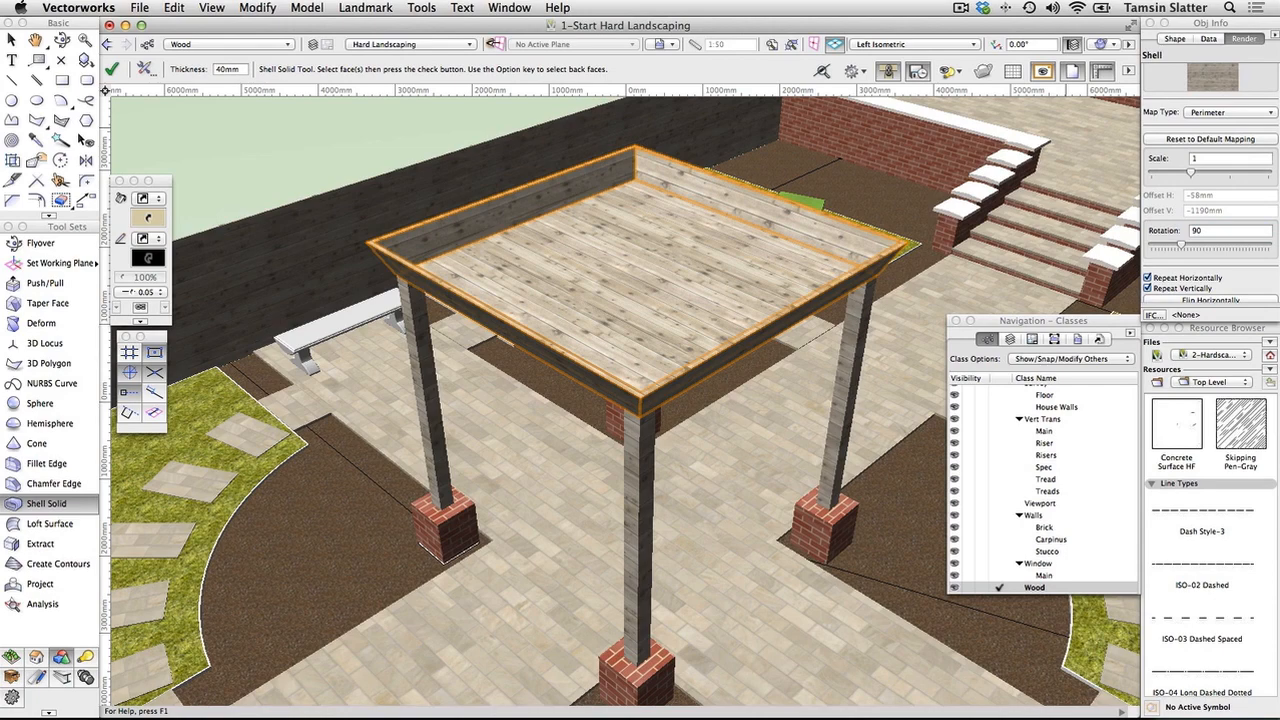
click(1168, 40)
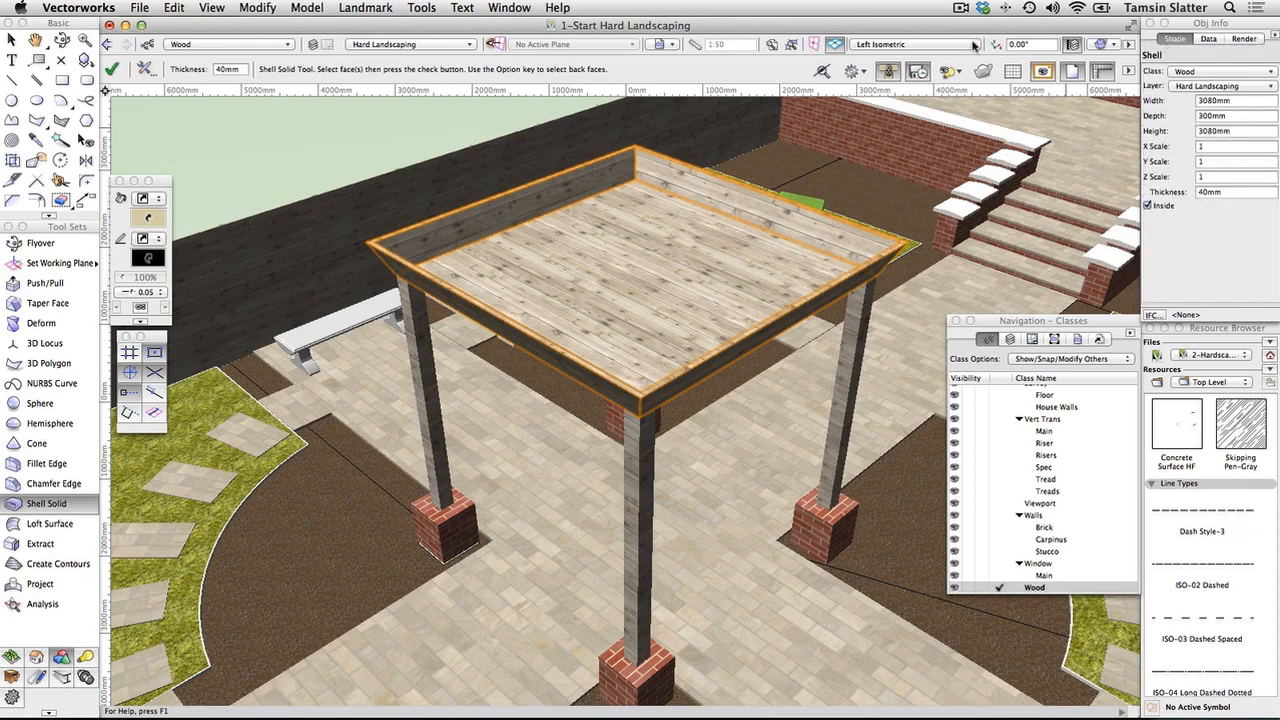
- Switch to Top/Plan view, make Fixtures-Main the active class and activate the Selection tool
click(974, 45)
click(940, 64)
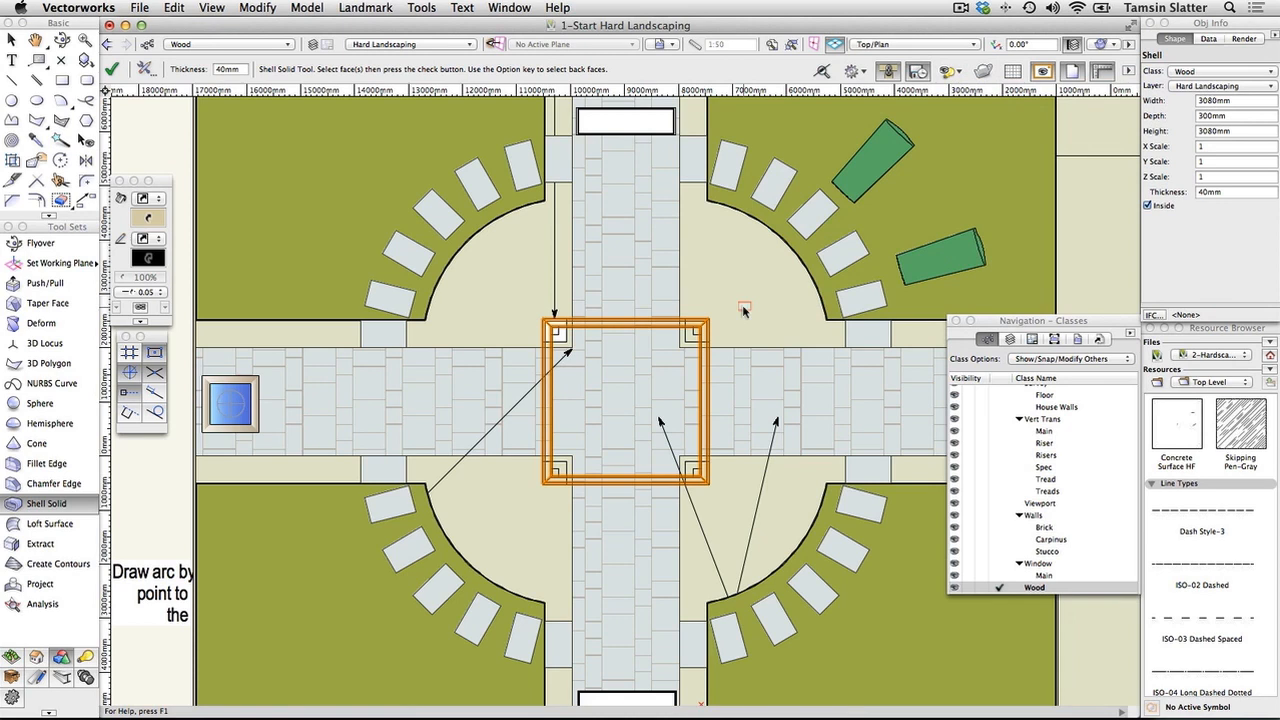
scroll(1043, 463, up, 5)
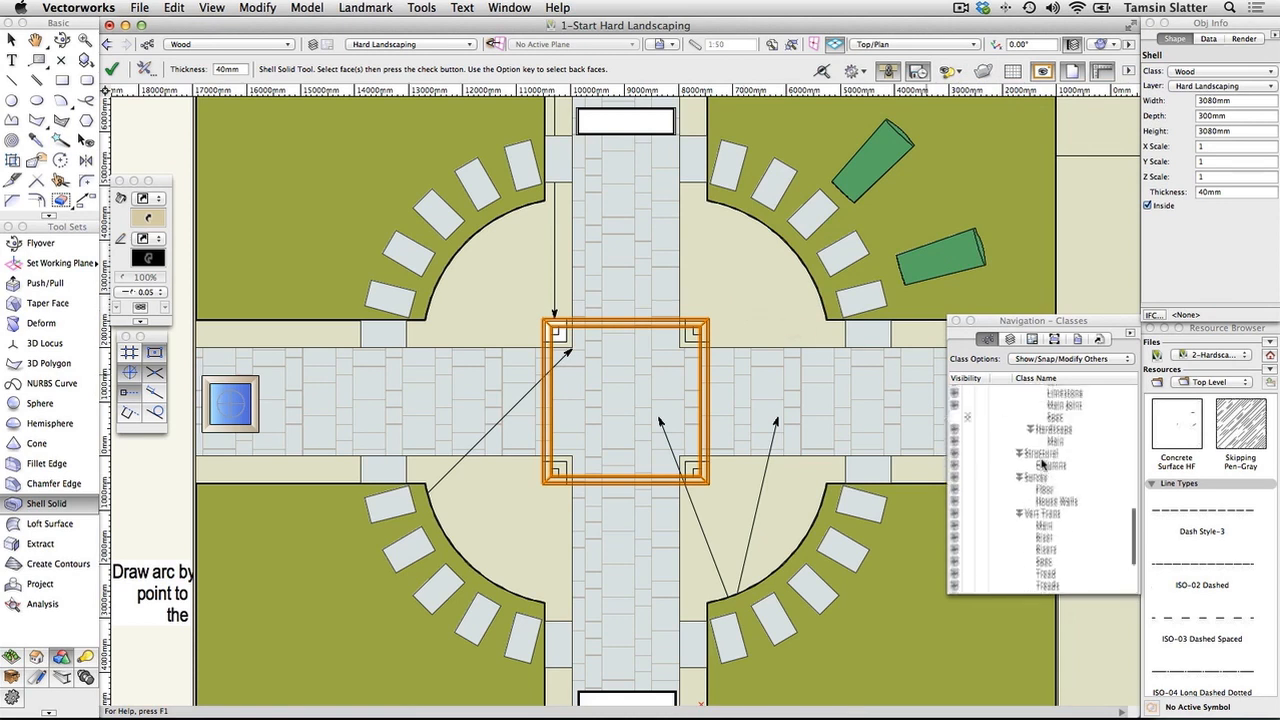
scroll(1043, 463, up, 10)
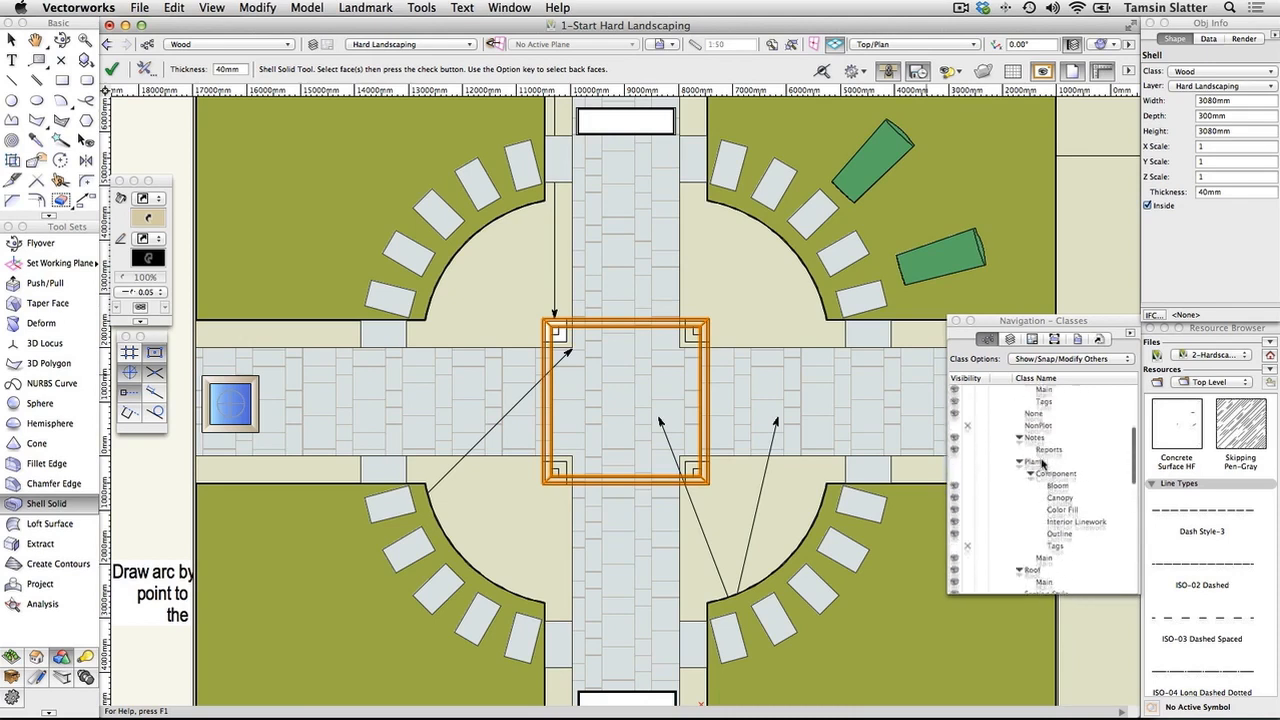
scroll(1043, 463, up, 1)
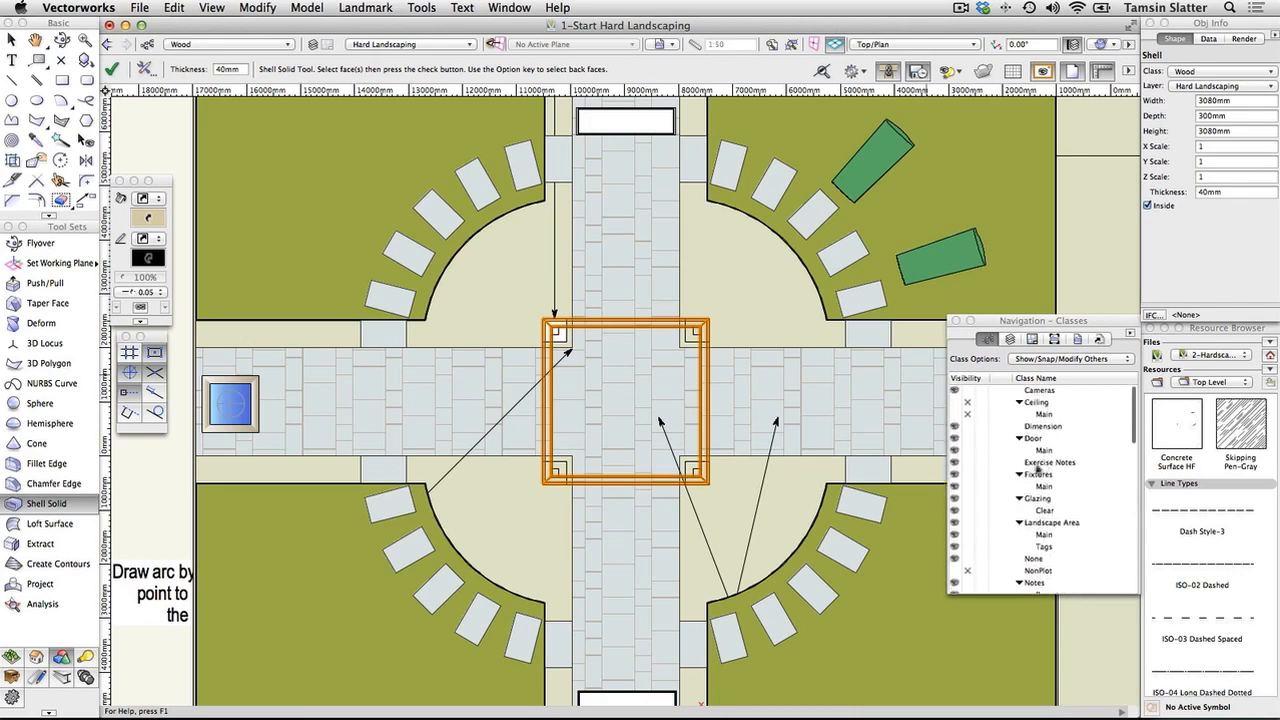
click(988, 490)
click(983, 487)
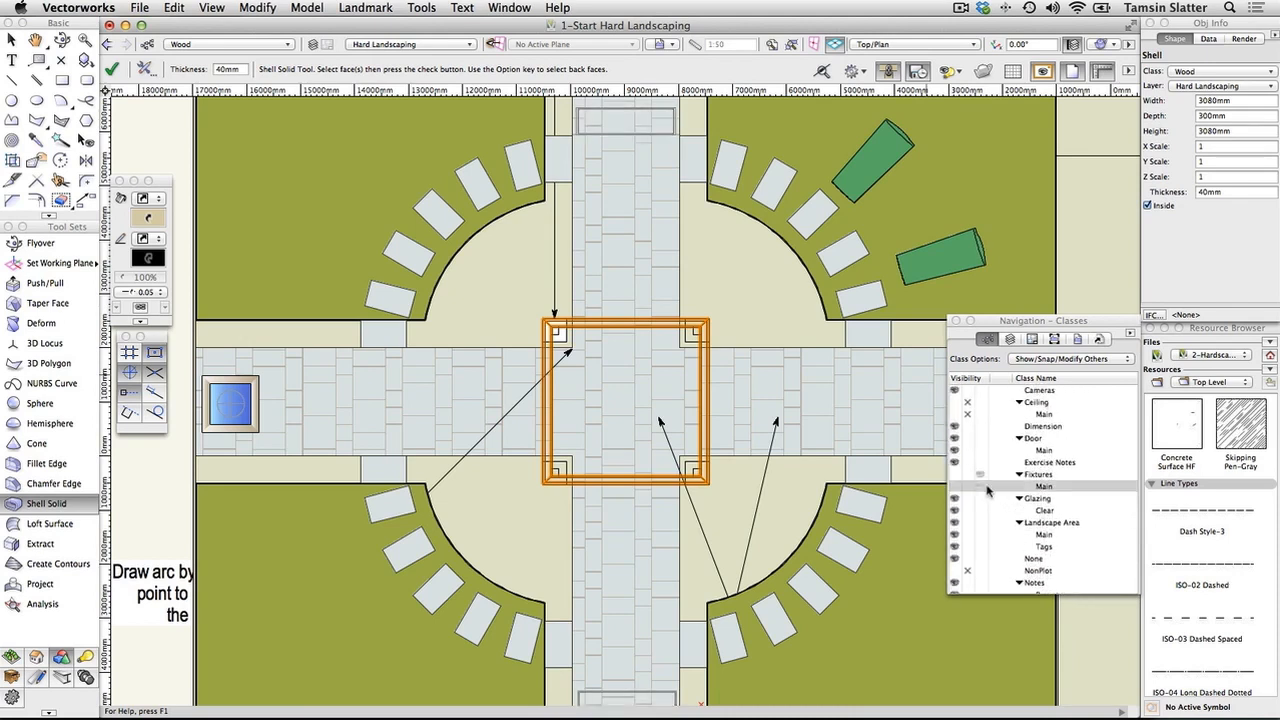
click(996, 488)
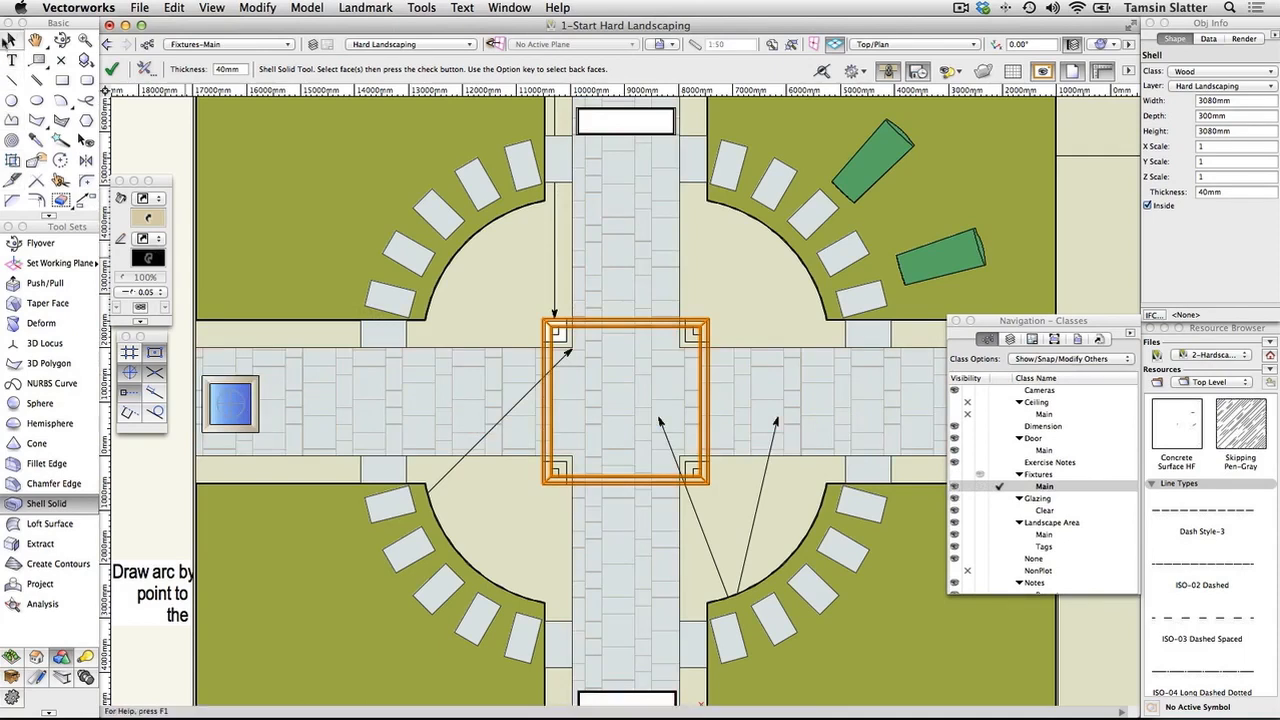
click(11, 38)
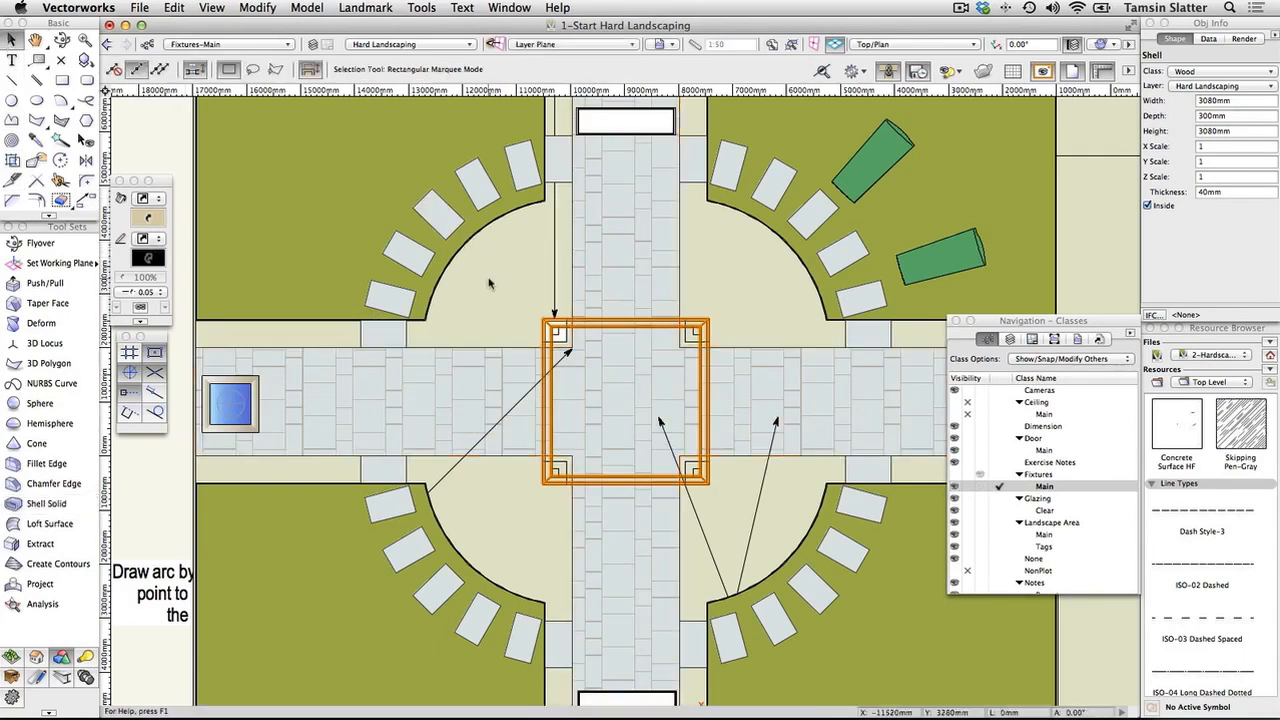
- Convert all the pergola's posts, bases and roof shell into a single Auto Hybrid object
drag(489, 284, 781, 519)
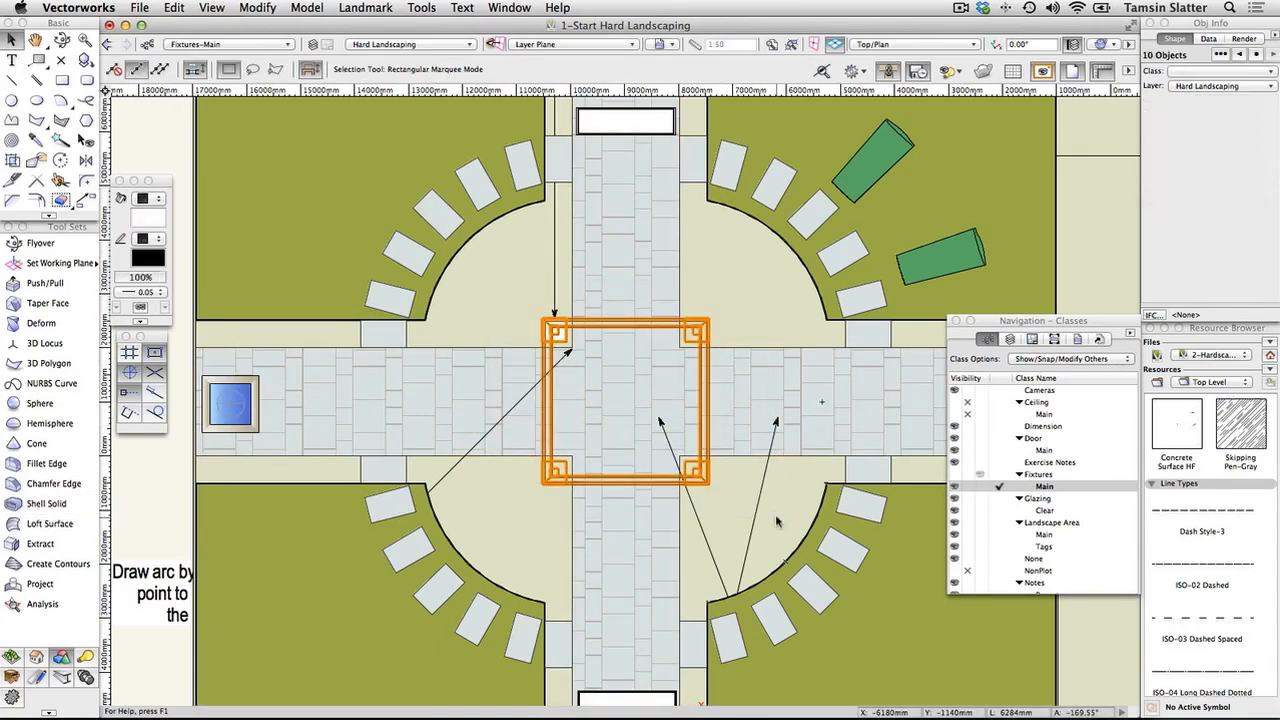
click(365, 8)
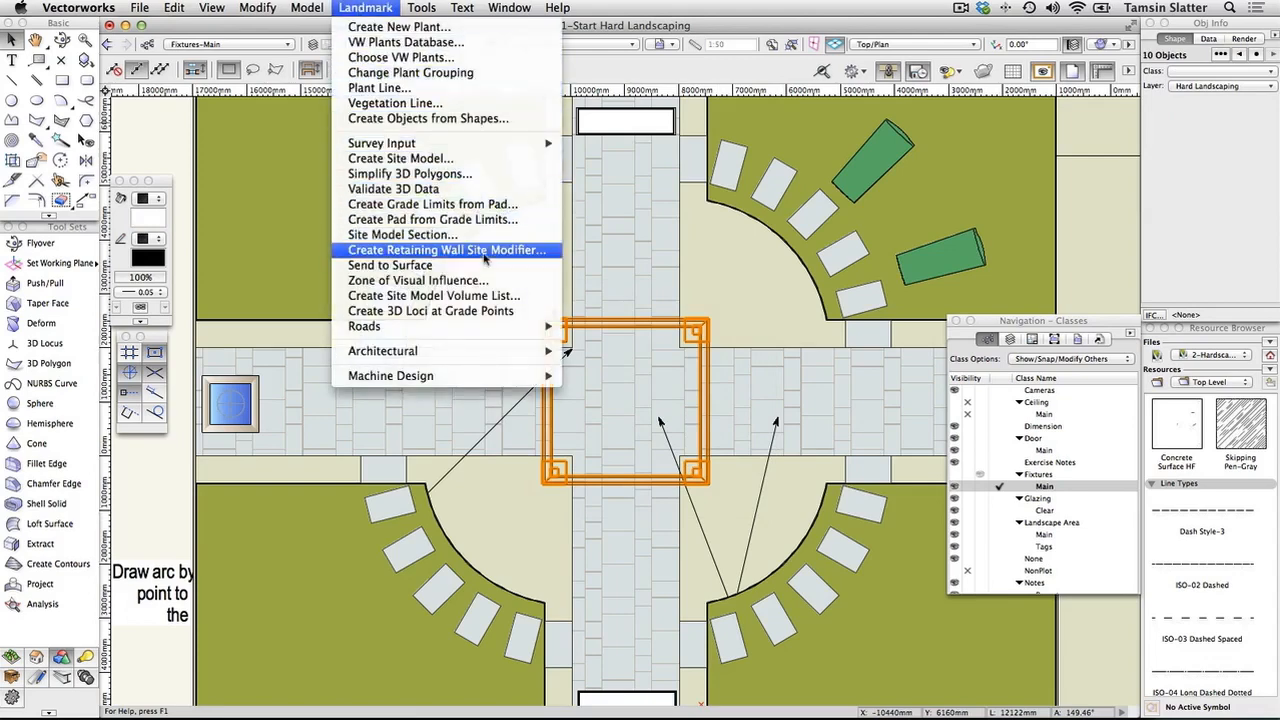
mouse_move(470, 351)
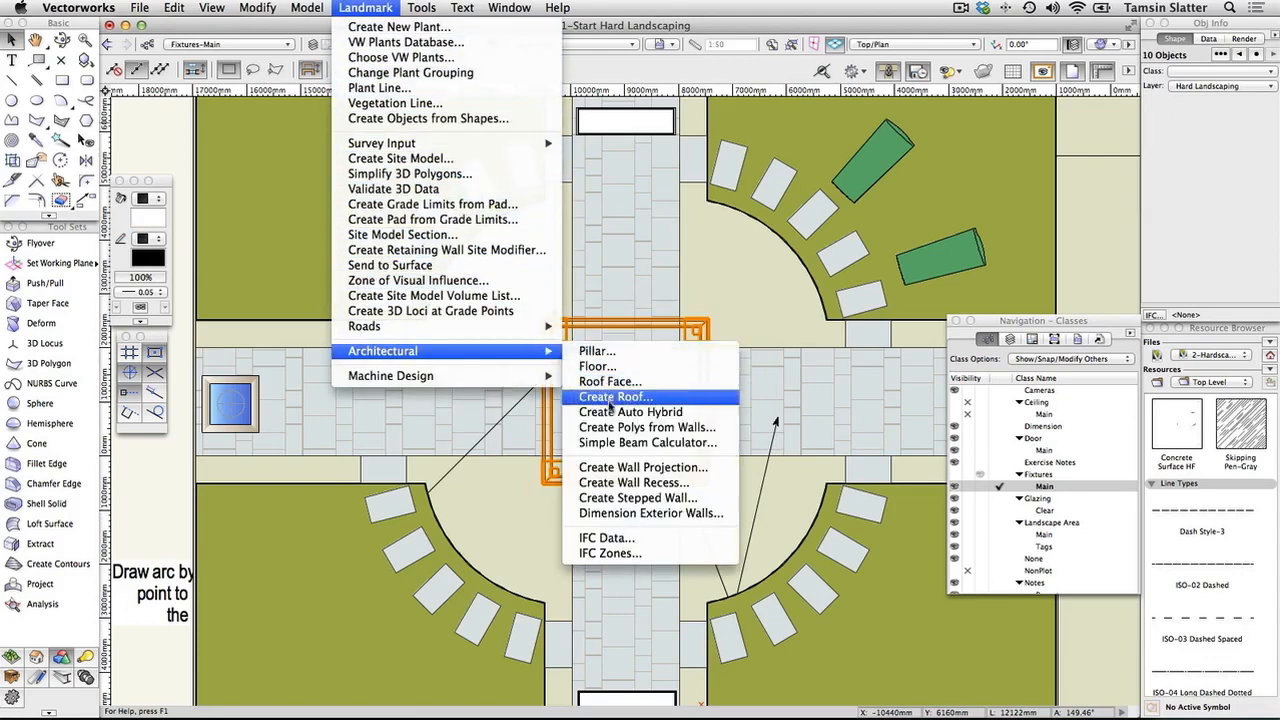
click(607, 408)
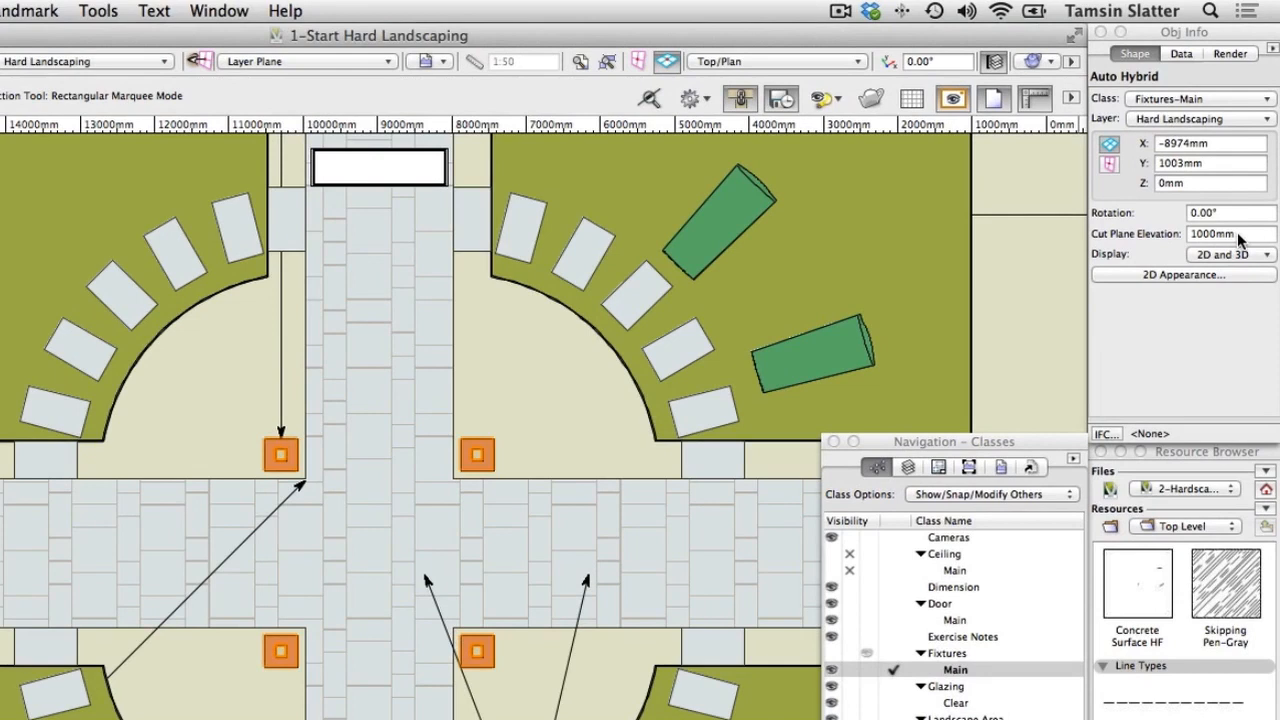
- Set the pergola hybrid's cut plane elevation to 3300 mm
click(1240, 236)
drag(1240, 236, 1126, 240)
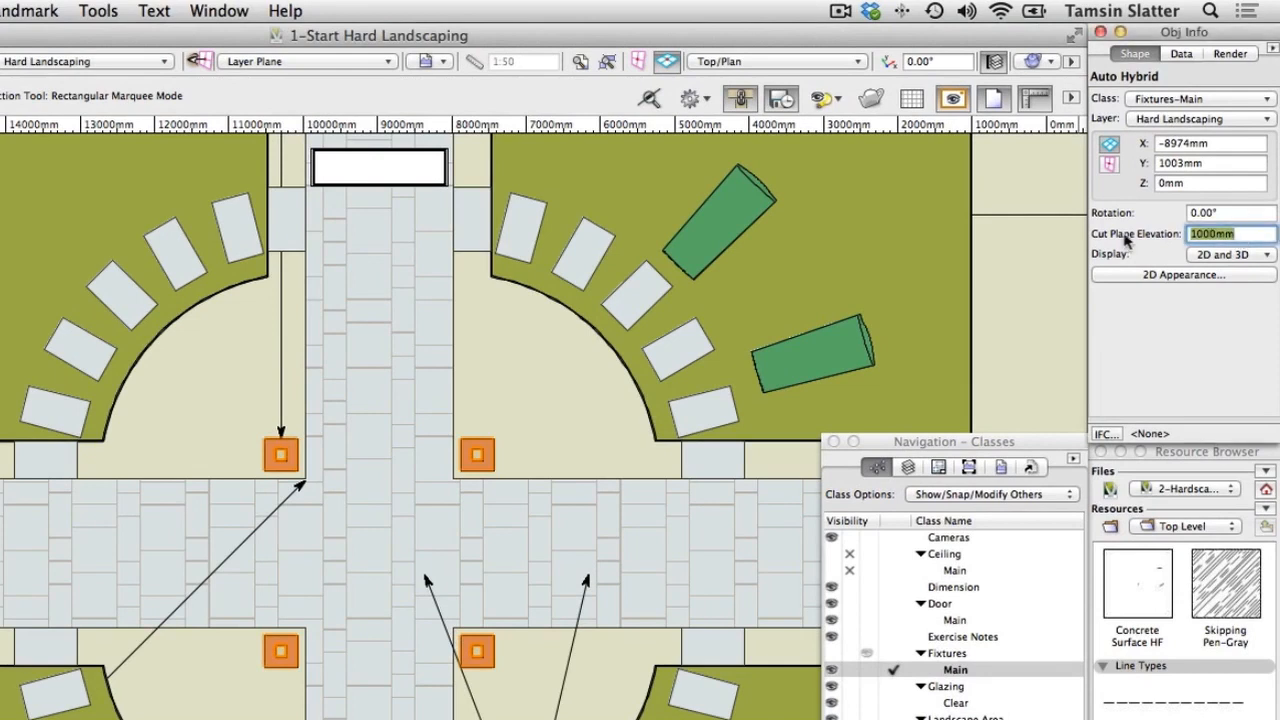
text(3300)
key(Return)
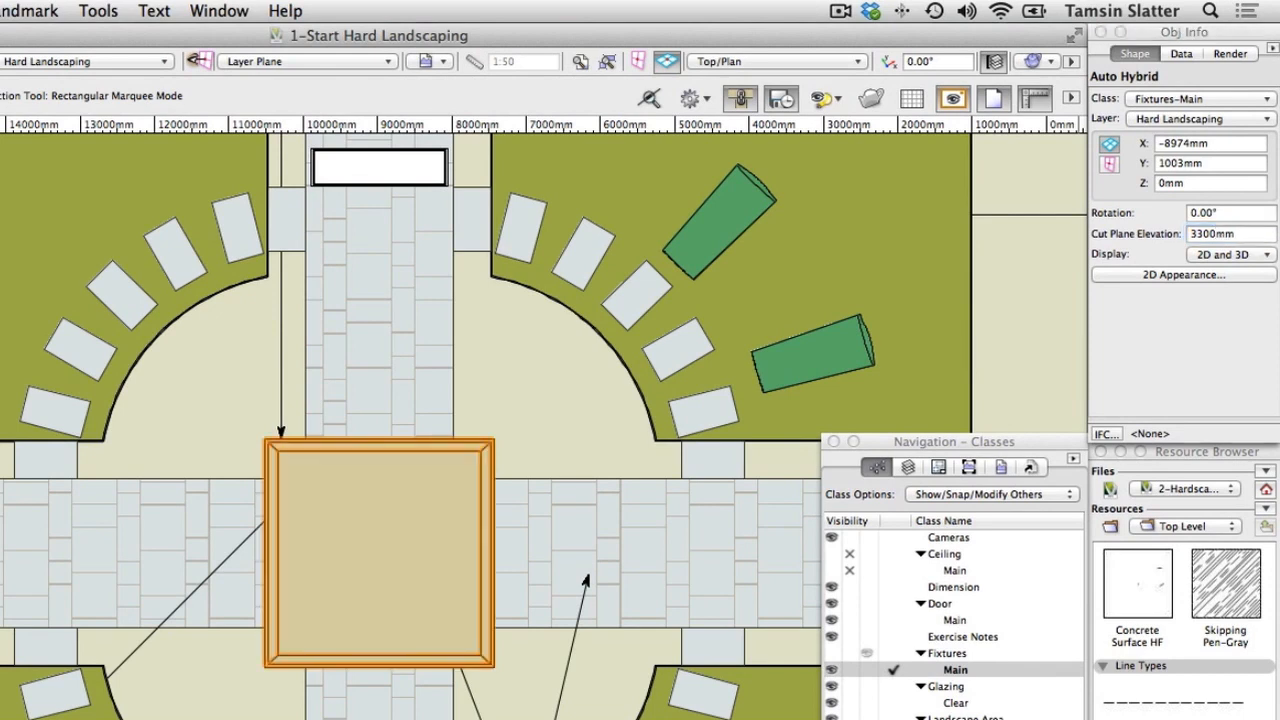
- Enable dashed hidden lines below the cut plane in the pergola hybrid's 2D appearance, and deselect it
click(1127, 273)
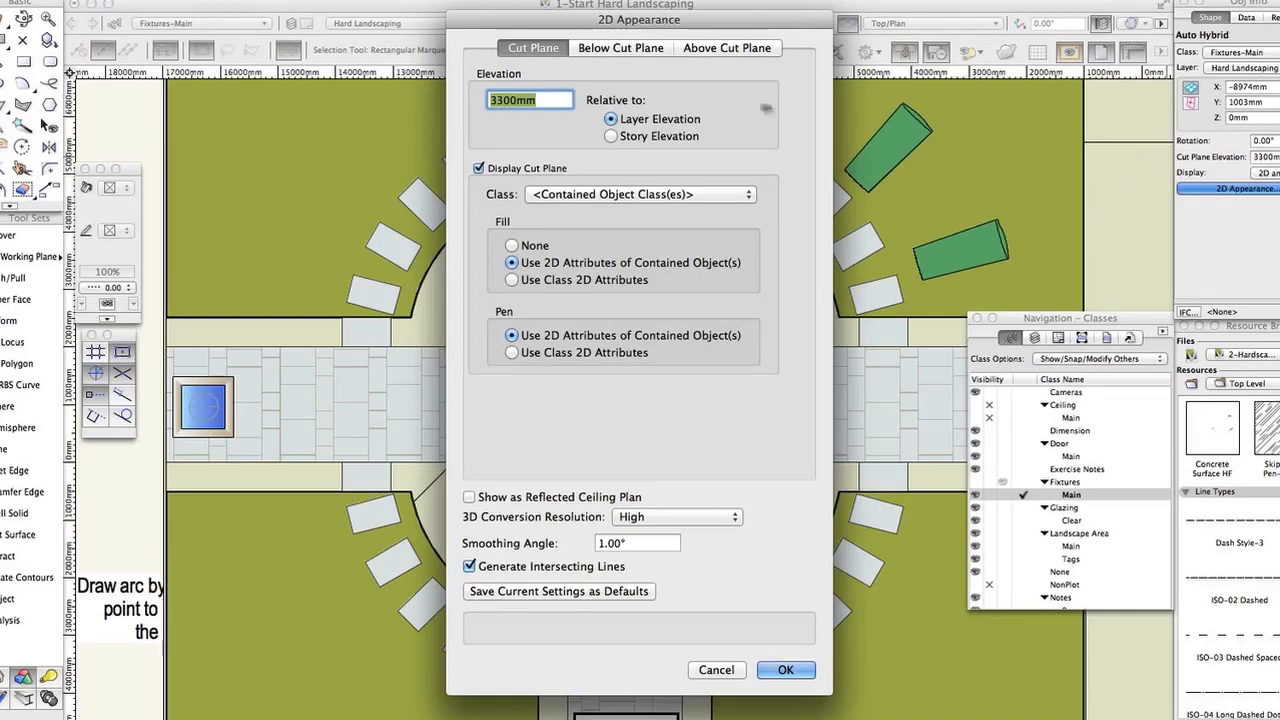
click(638, 49)
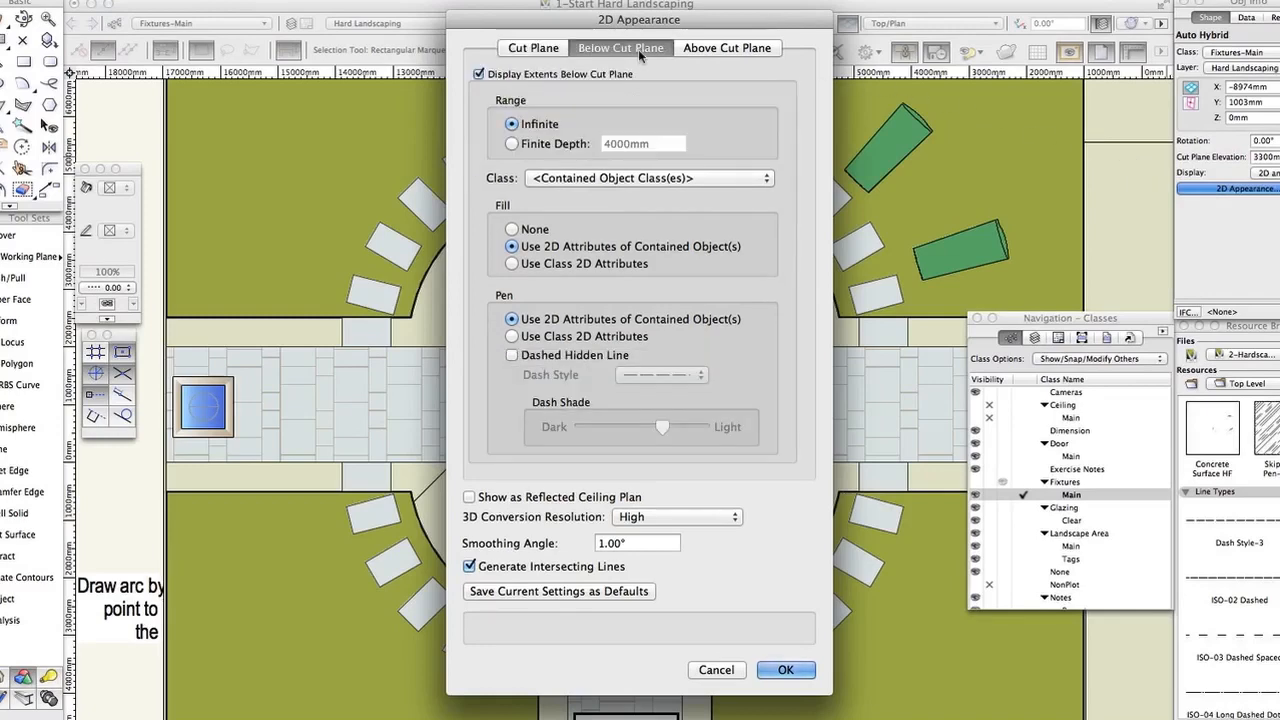
click(512, 356)
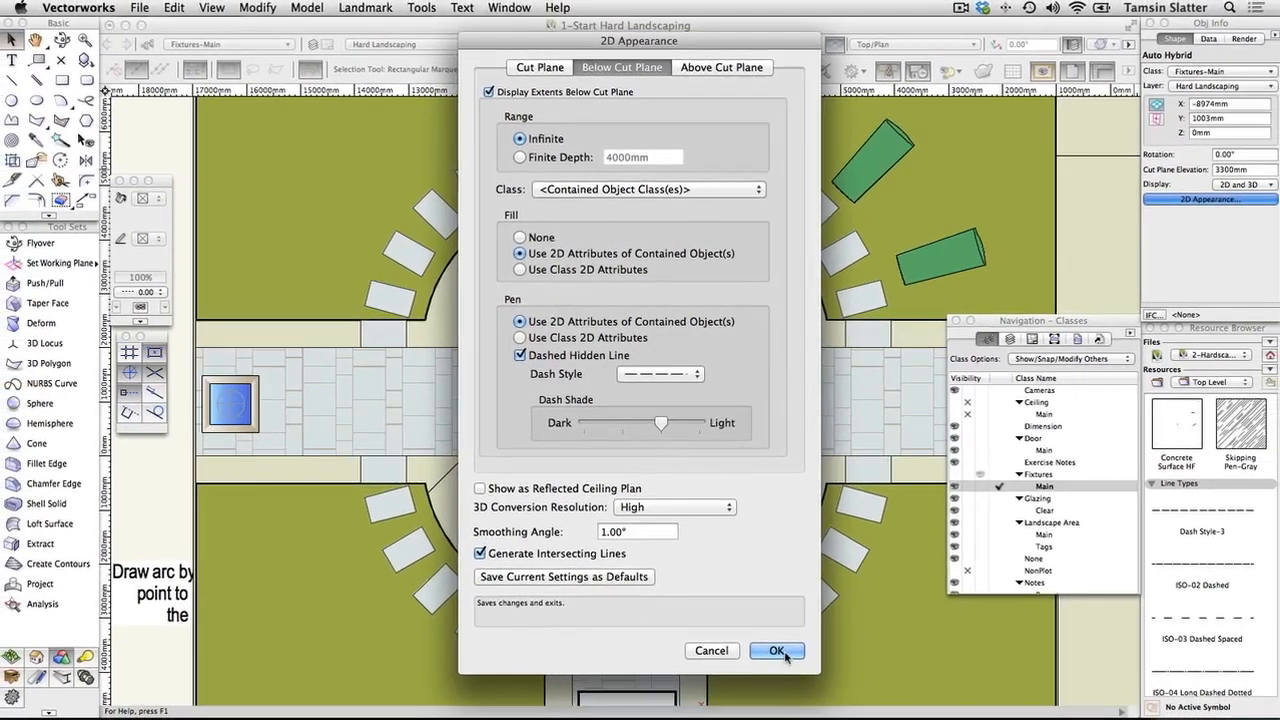
click(786, 670)
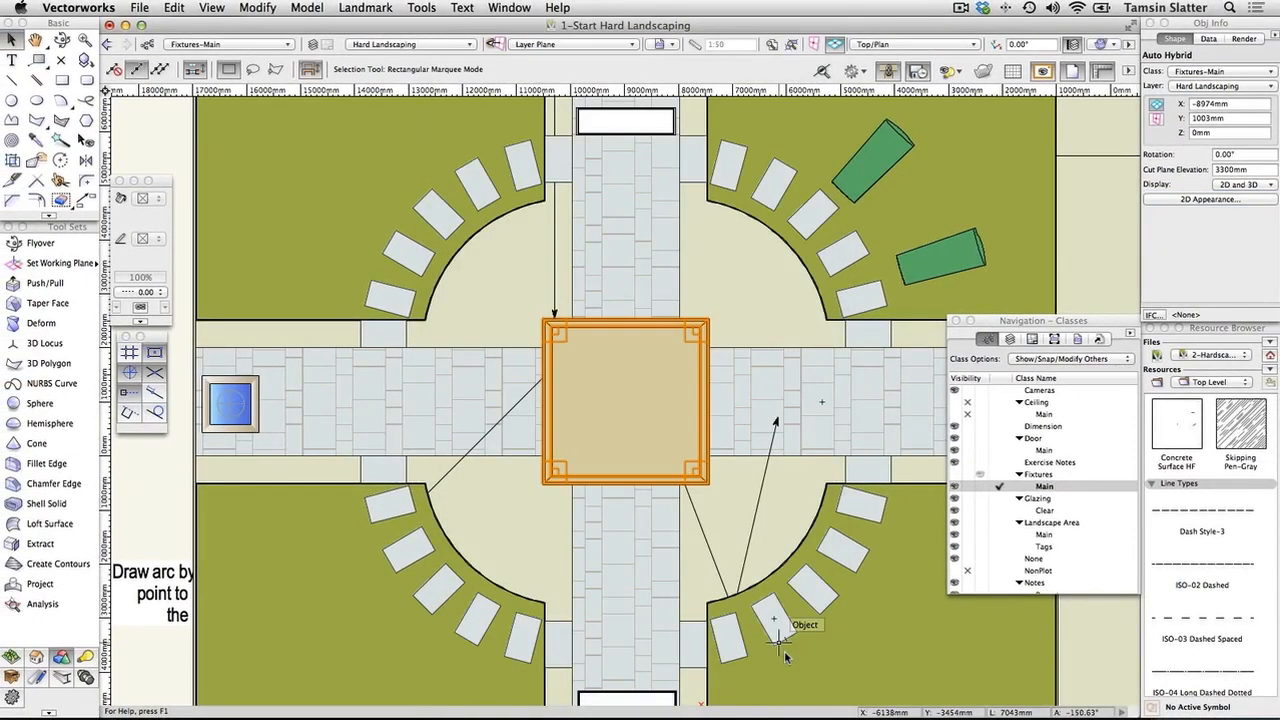
click(789, 523)
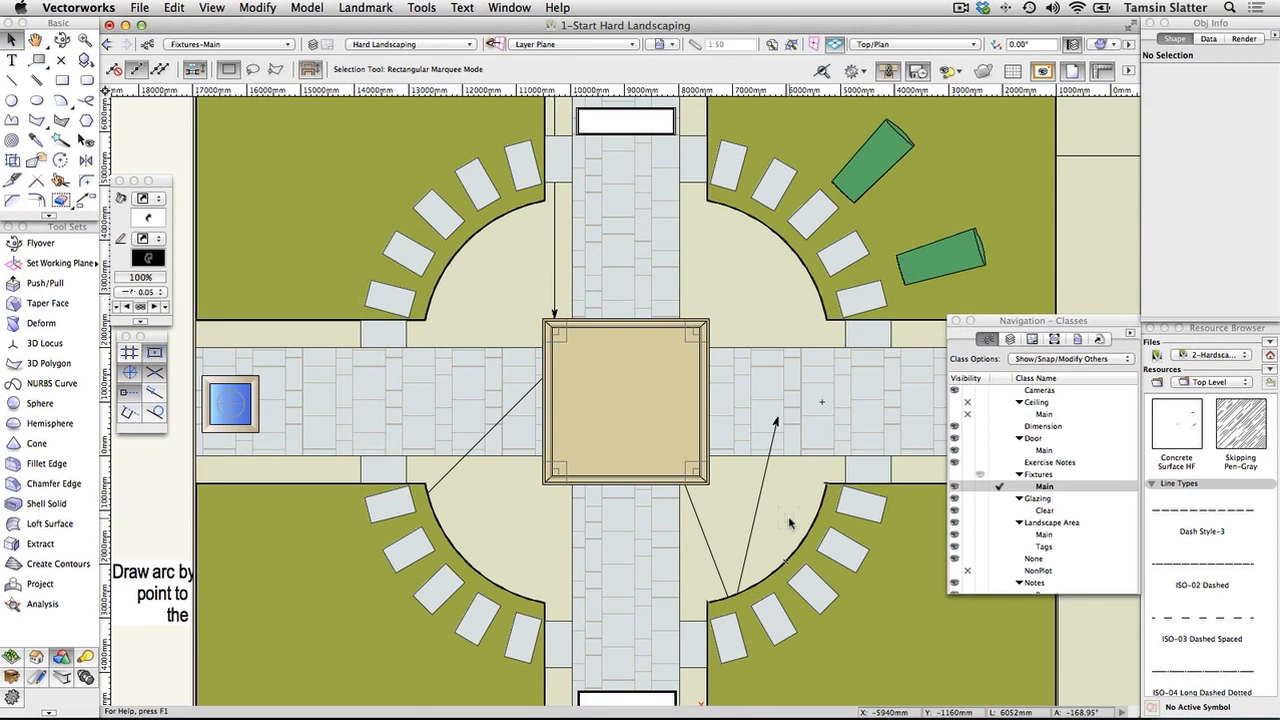
scroll(680, 452, up, 3)
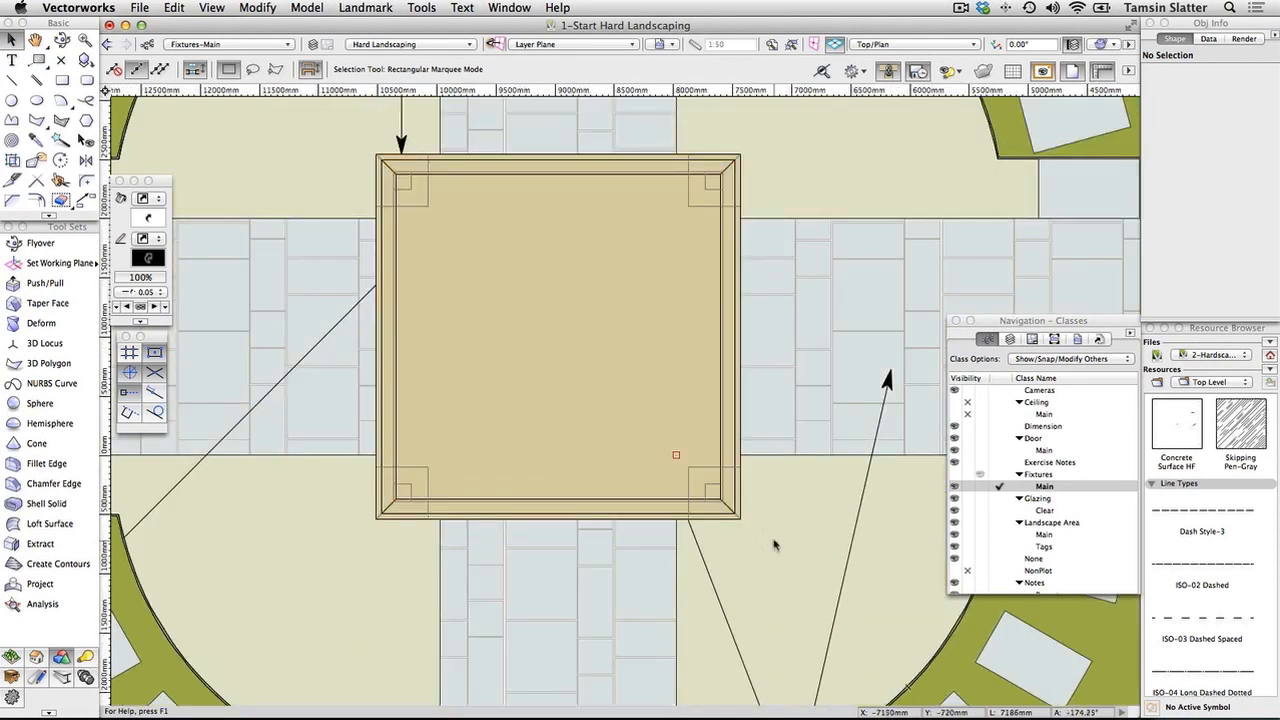